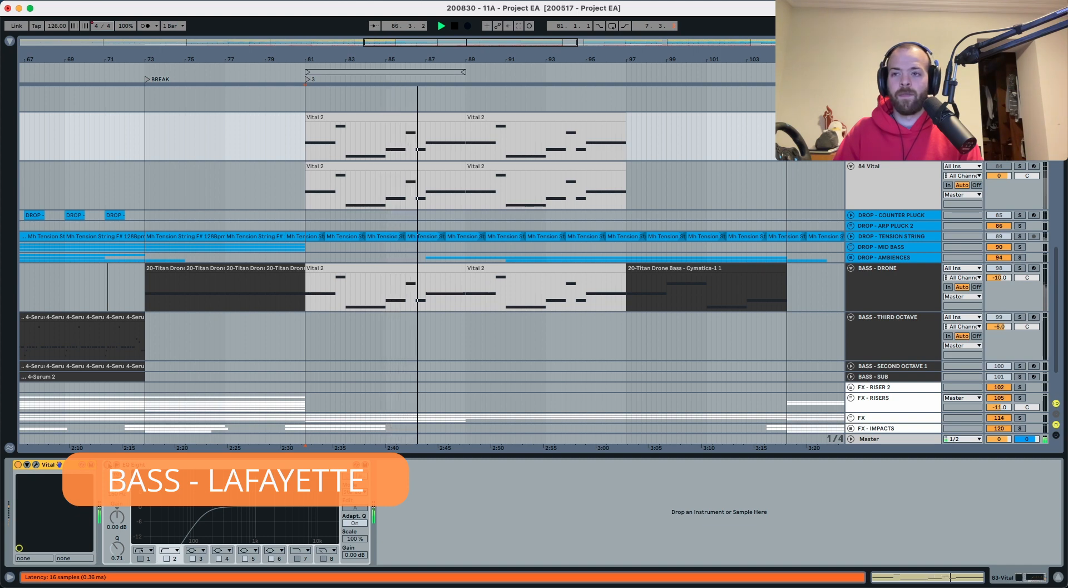
# Open the first Vital 2 clip on the upper Vital track and listen to its bass notes
pyautogui.press('space')
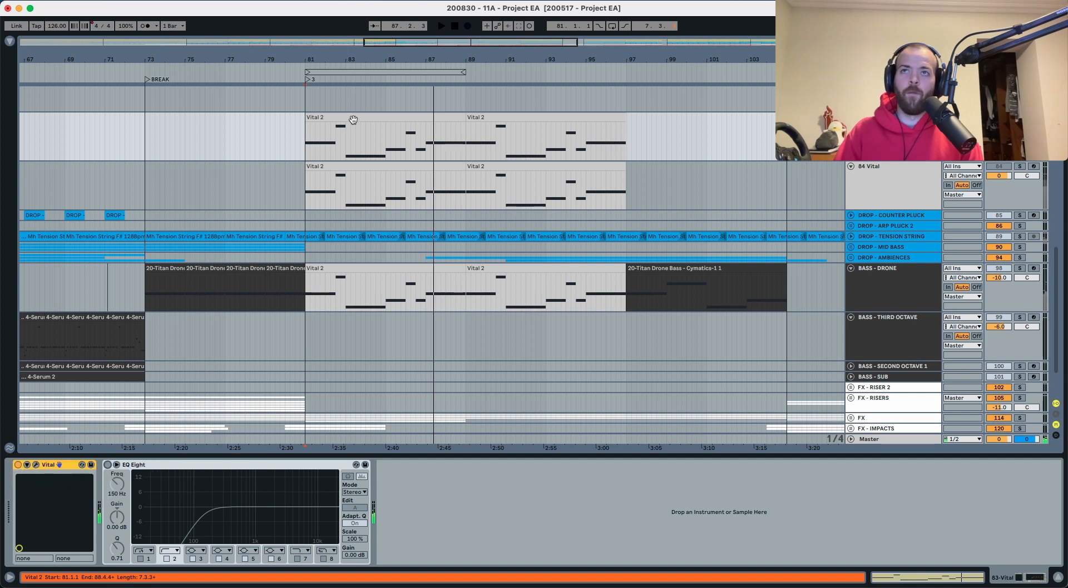
pyautogui.doubleClick(354, 119)
pyautogui.press('space')
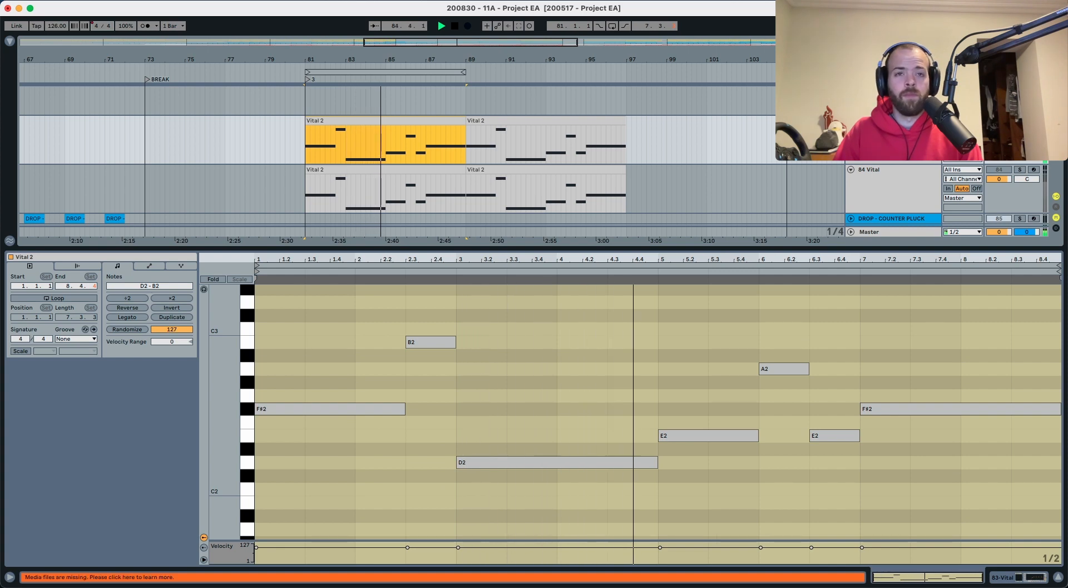
pyautogui.press('space')
# Unsolo the upper Vital track and turn on its EQ Eight device
pyautogui.click(1020, 121)
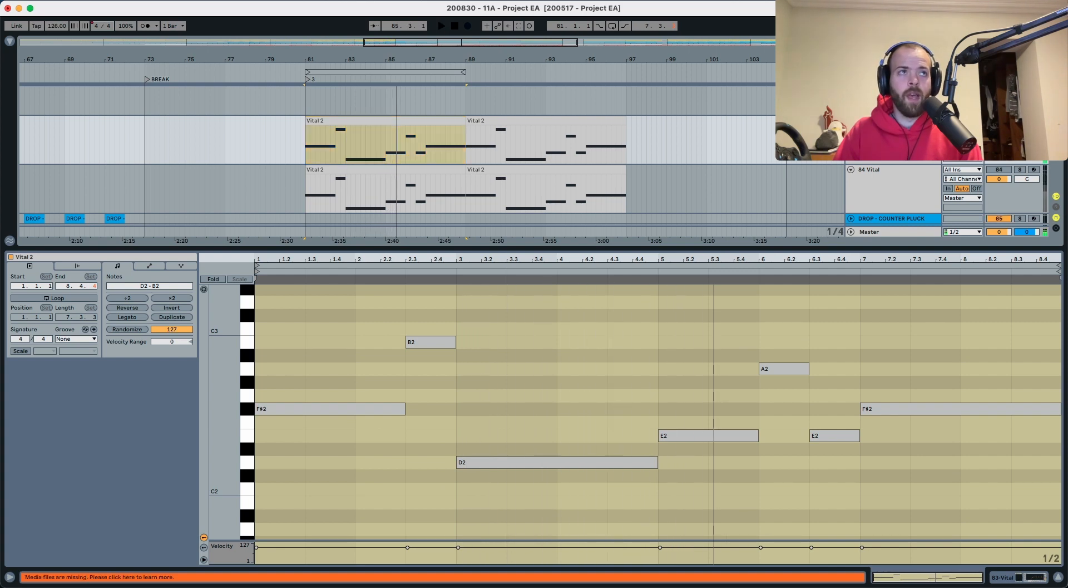
pyautogui.click(290, 144)
pyautogui.hotkey('shift', 'Tab')
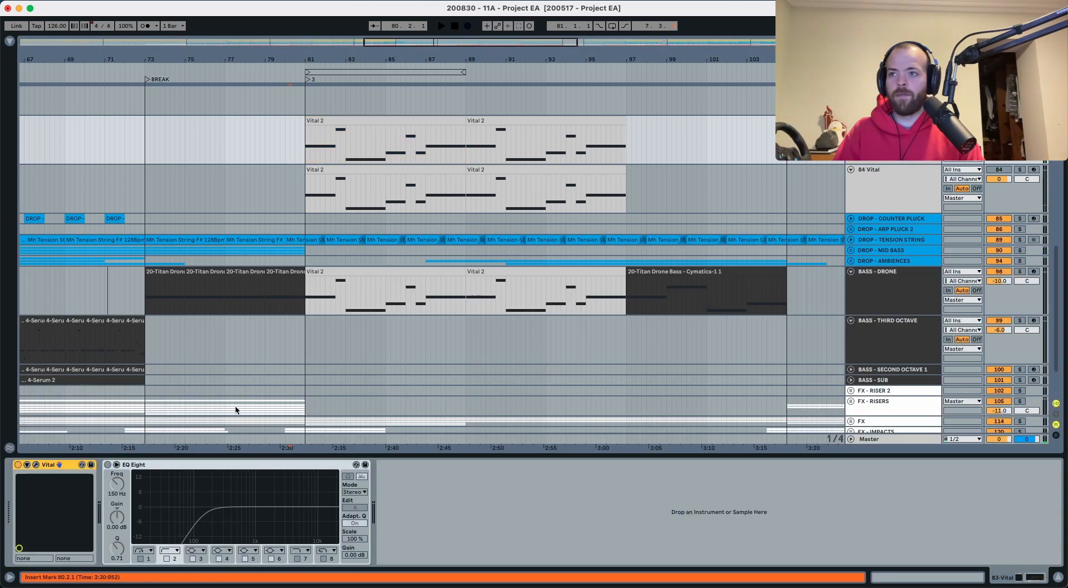
pyautogui.click(108, 464)
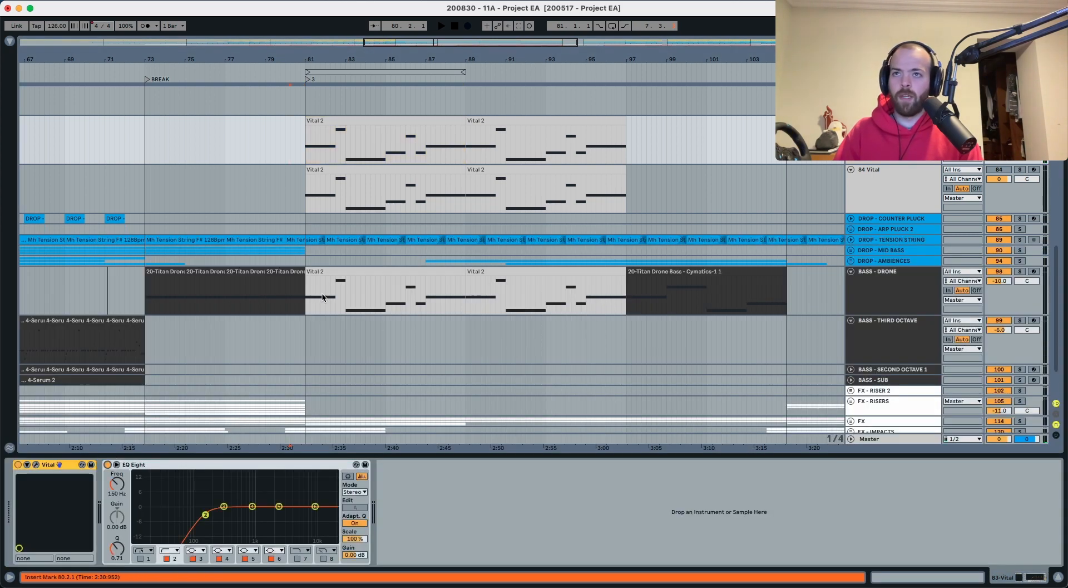
# Play the full arrangement from bar 80 to hear the finished bass in context
pyautogui.click(285, 152)
pyautogui.press('space')
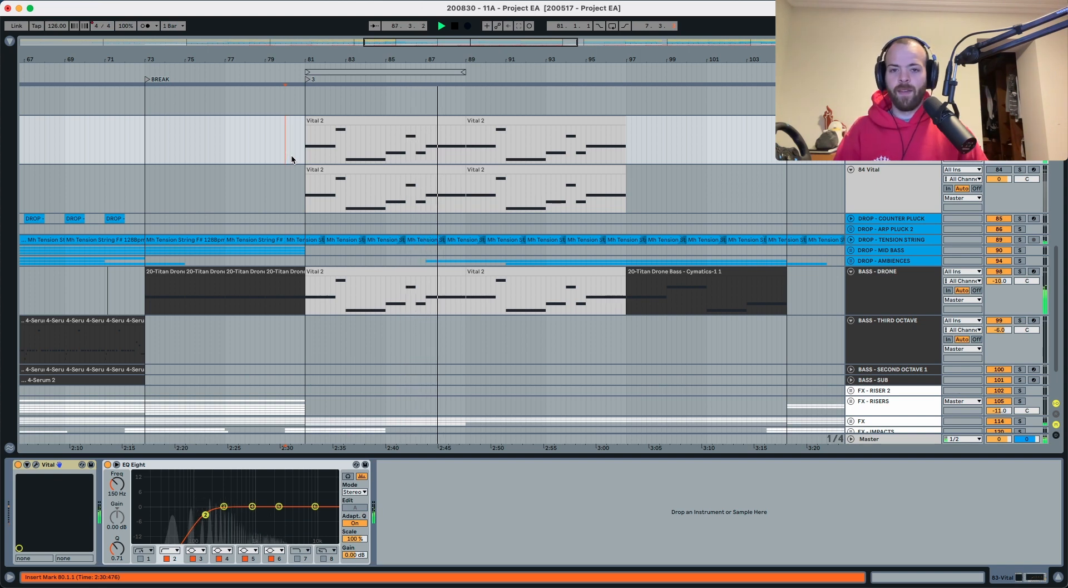
pyautogui.press('space')
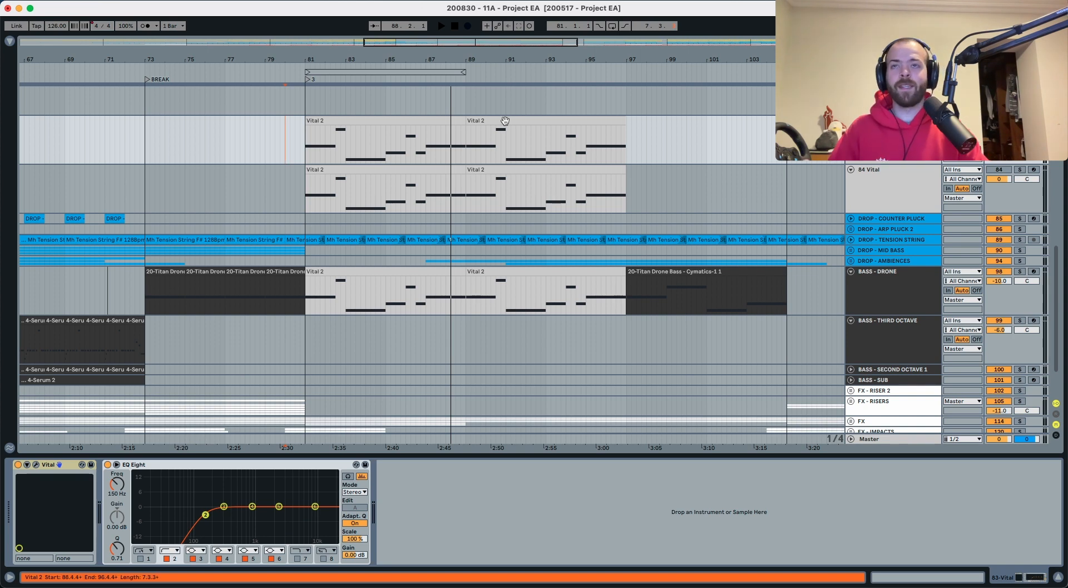
# Start playback of the first Vital 2 clip on the 84 Vital track and open that track's Vital synth window
pyautogui.click(873, 179)
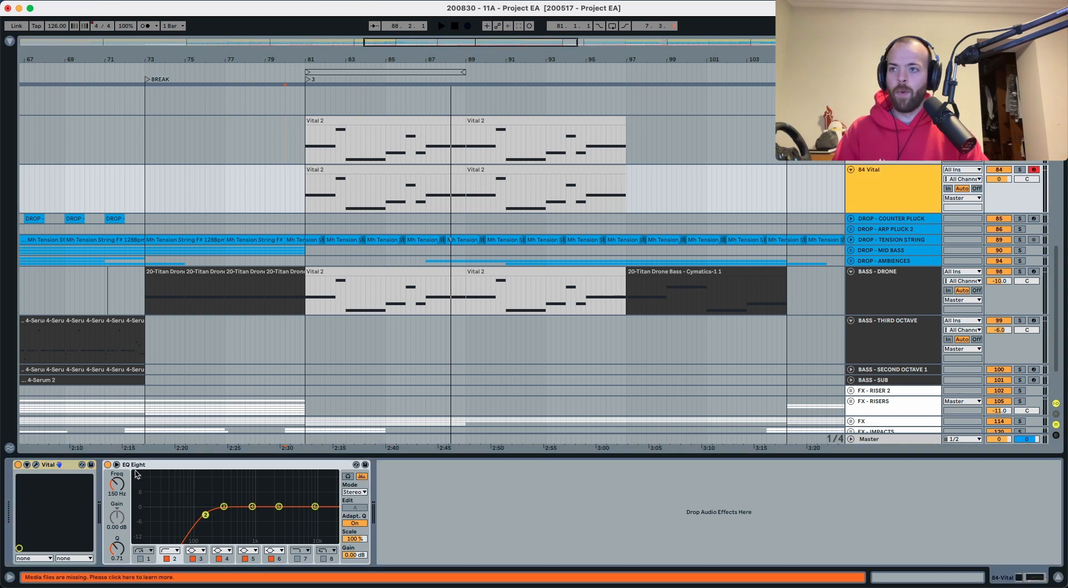
pyautogui.click(122, 495)
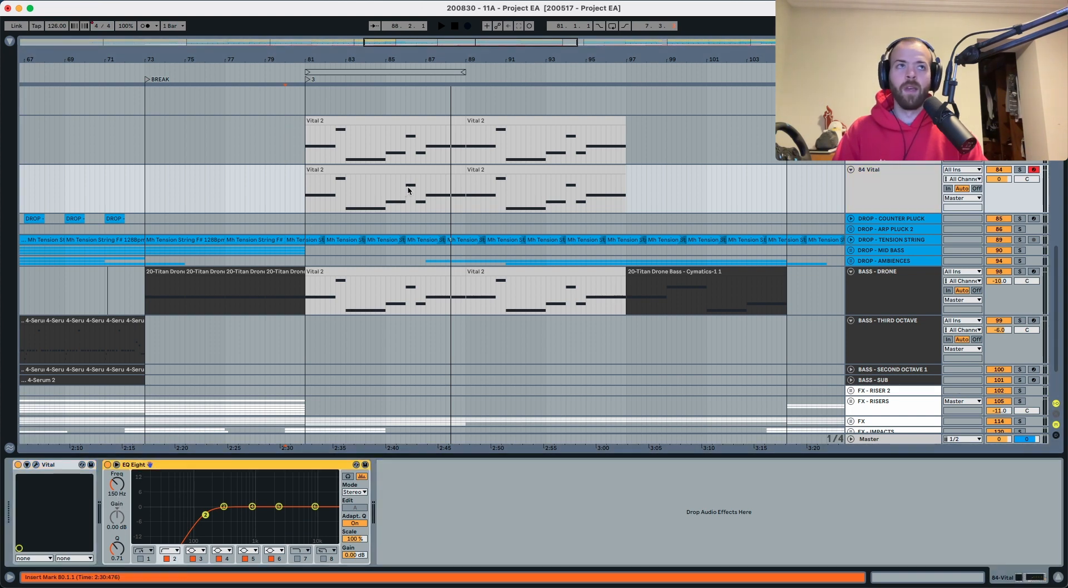
pyautogui.click(333, 173)
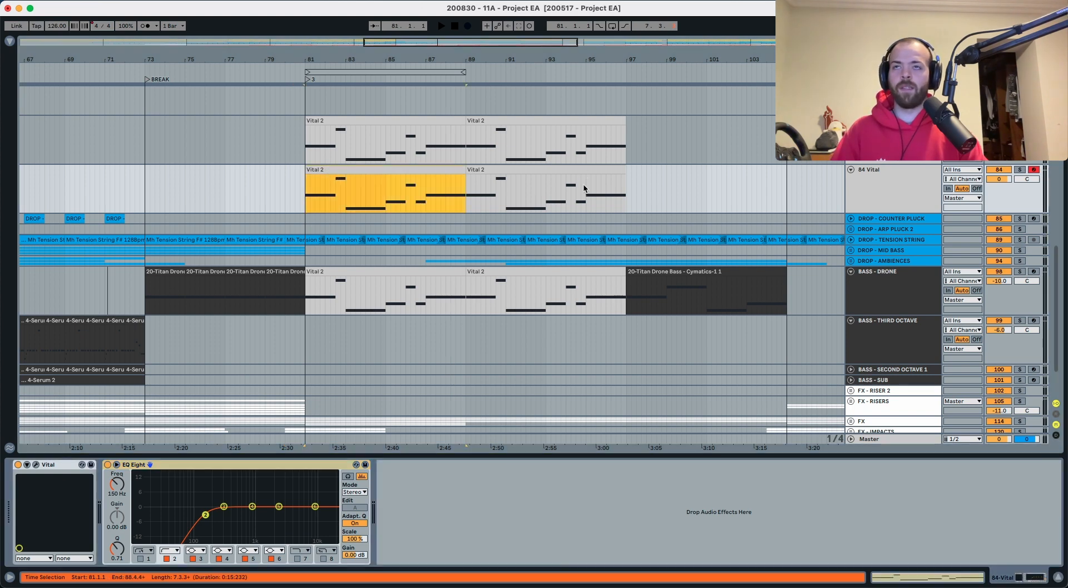
pyautogui.press('space')
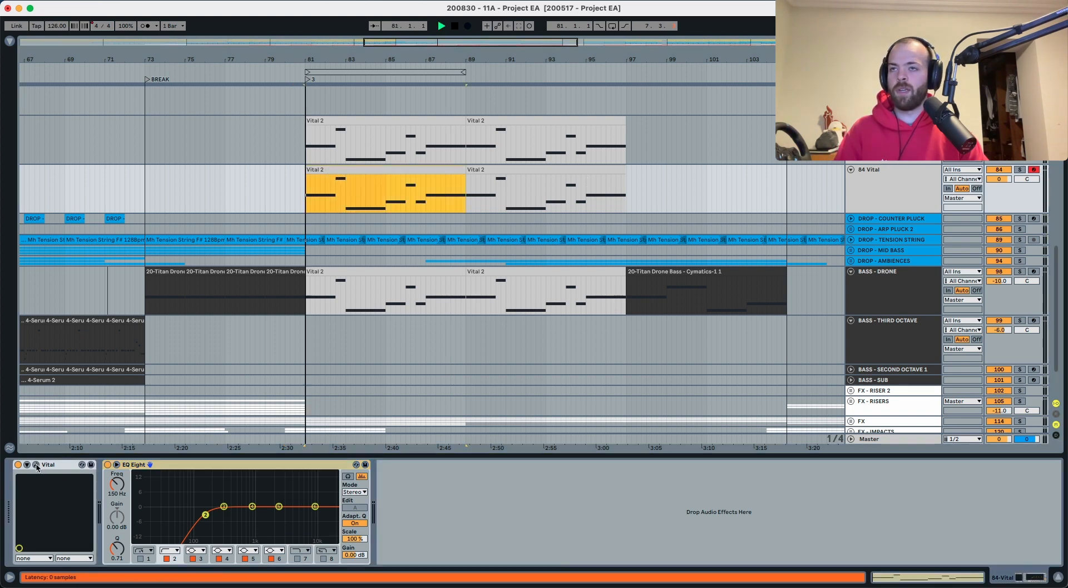
pyautogui.click(36, 465)
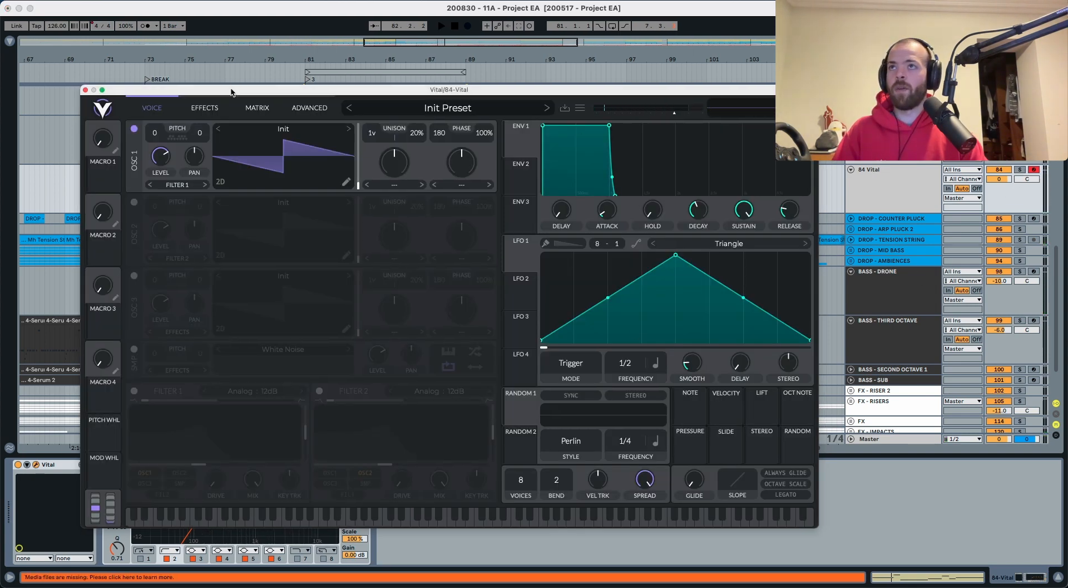
pyautogui.moveTo(237, 90); pyautogui.dragTo(203, 70)
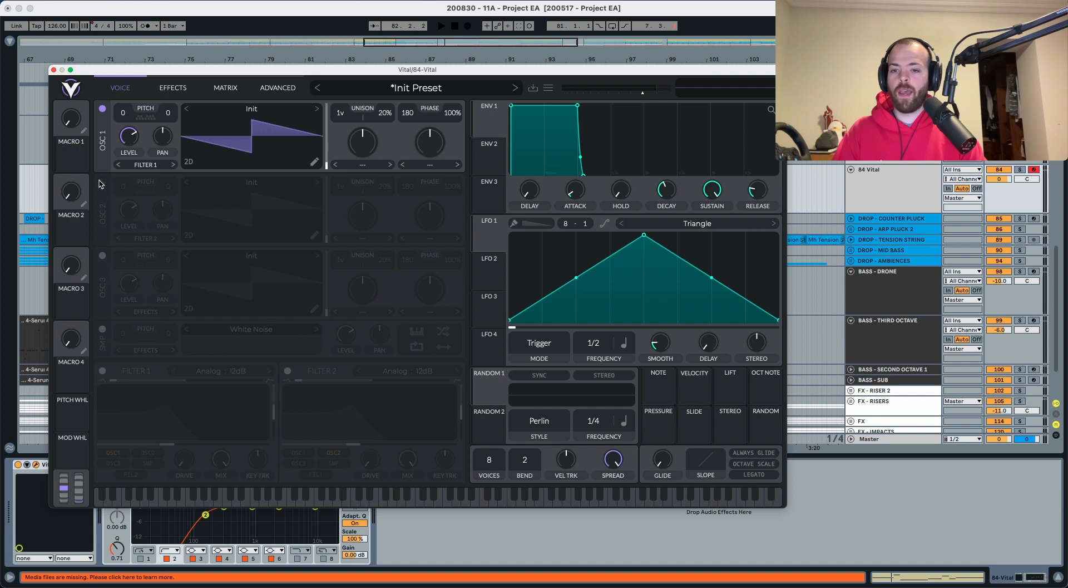
# Enable oscillator 2, transpose oscillator 1 to -24 and oscillator 2 to -12, and audition the track soloed
pyautogui.click(102, 182)
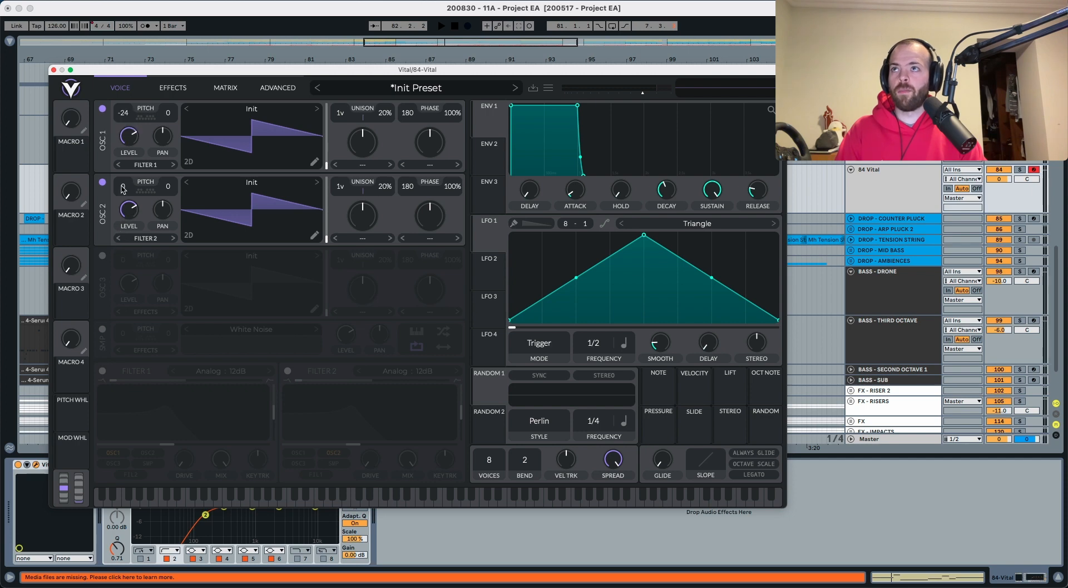
pyautogui.moveTo(121, 261); pyautogui.dragTo(174, 250)
pyautogui.click(1020, 169)
pyautogui.press('space')
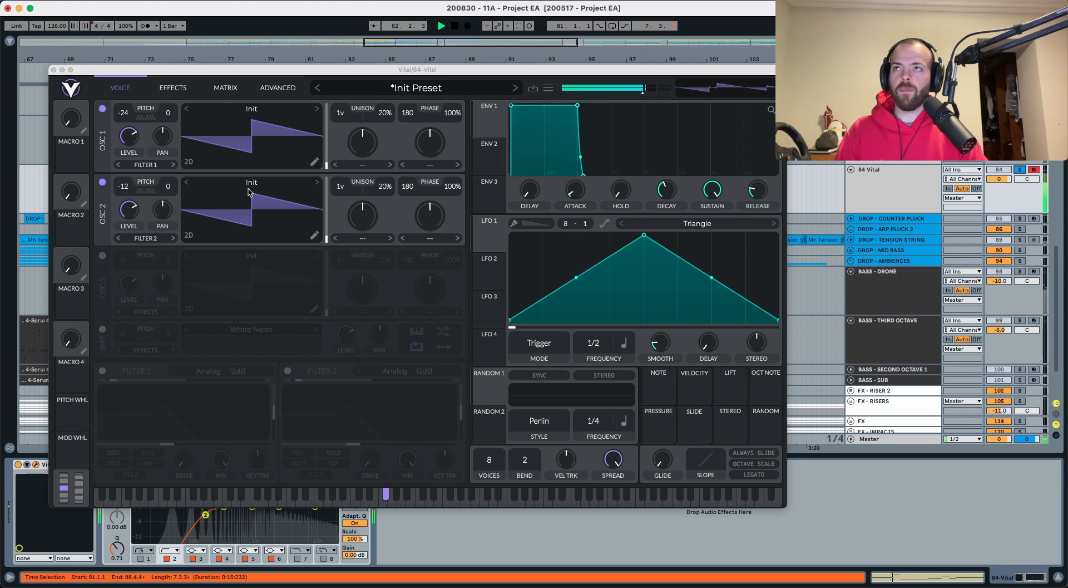
pyautogui.press('space')
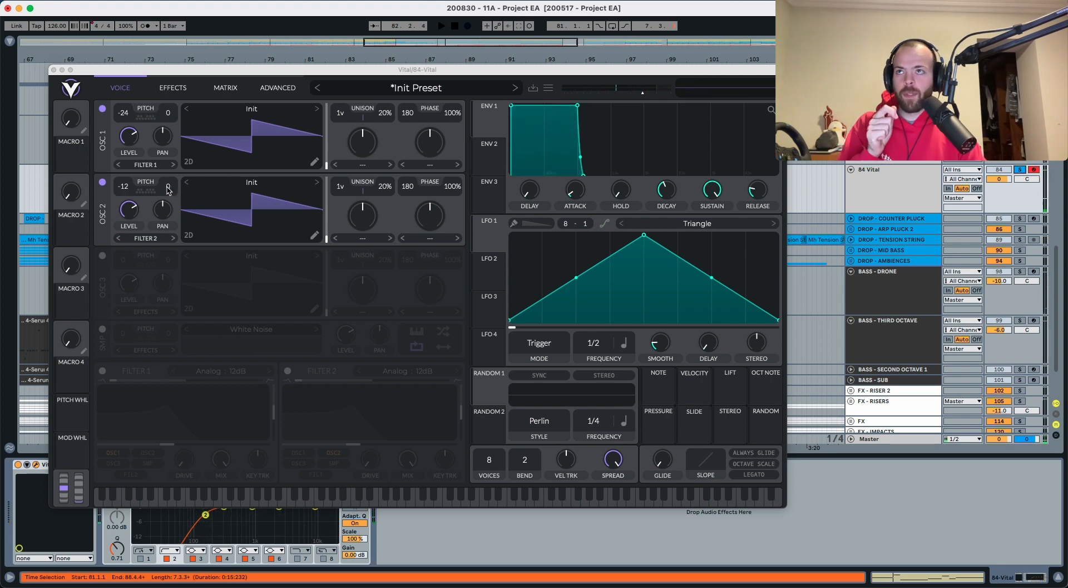
# Detune the two oscillators against each other, with fine tune -8 on oscillator 2 and 8 on oscillator 1
pyautogui.moveTo(168, 190); pyautogui.dragTo(168, 190)
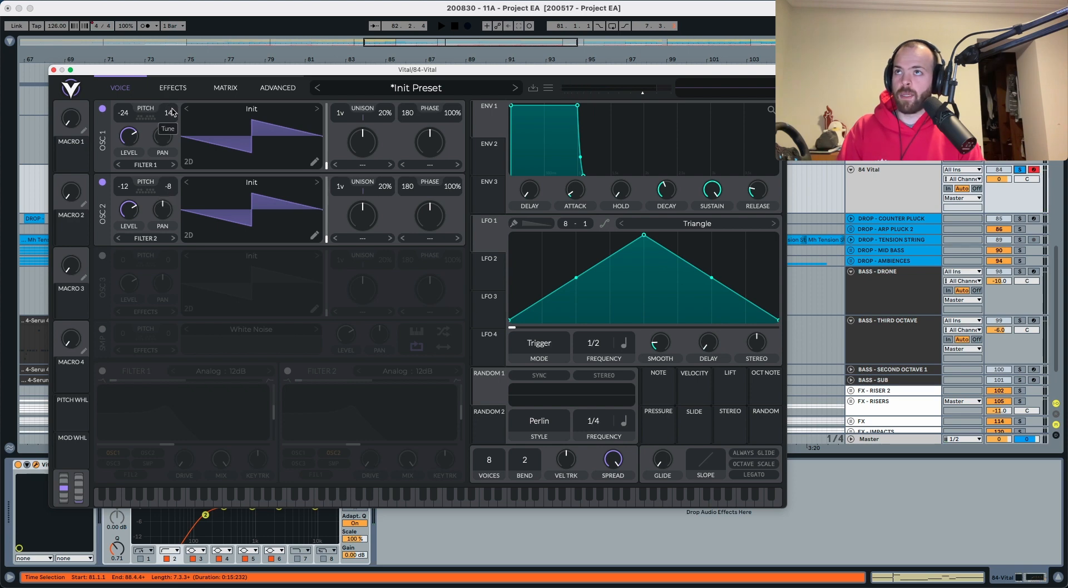
pyautogui.press('space')
pyautogui.moveTo(173, 114); pyautogui.dragTo(174, 116)
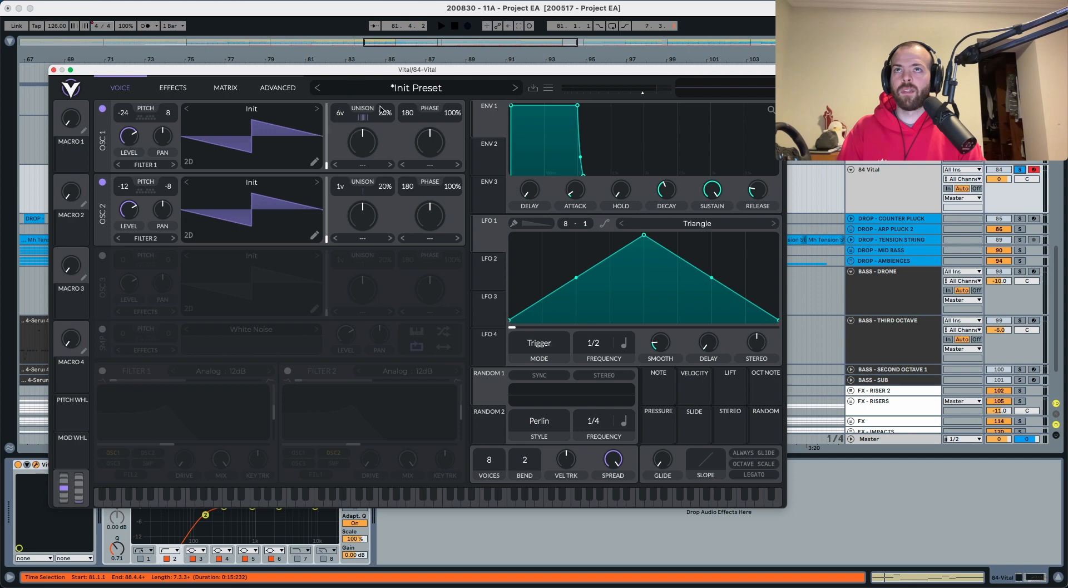
# Set oscillator 1's unison to 6 voices with 2% detune and audition the sound
pyautogui.moveTo(386, 117); pyautogui.dragTo(387, 127)
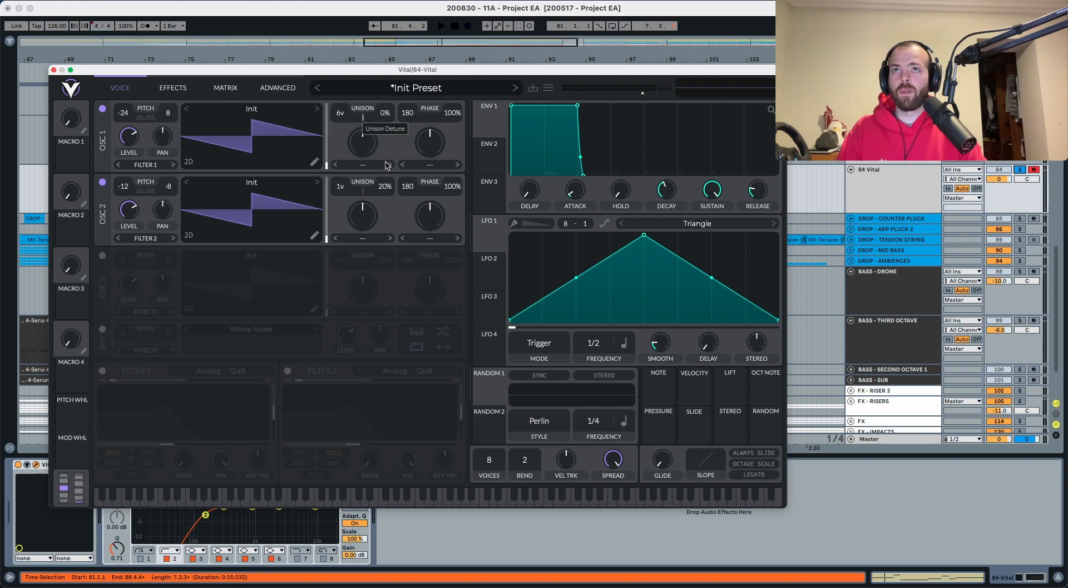
pyautogui.press('space')
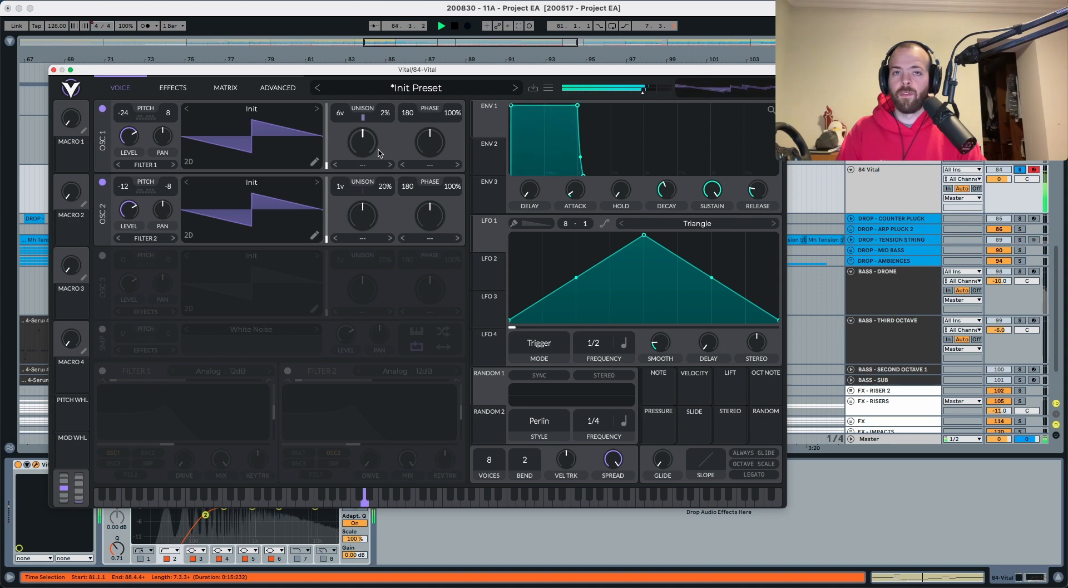
pyautogui.press('space')
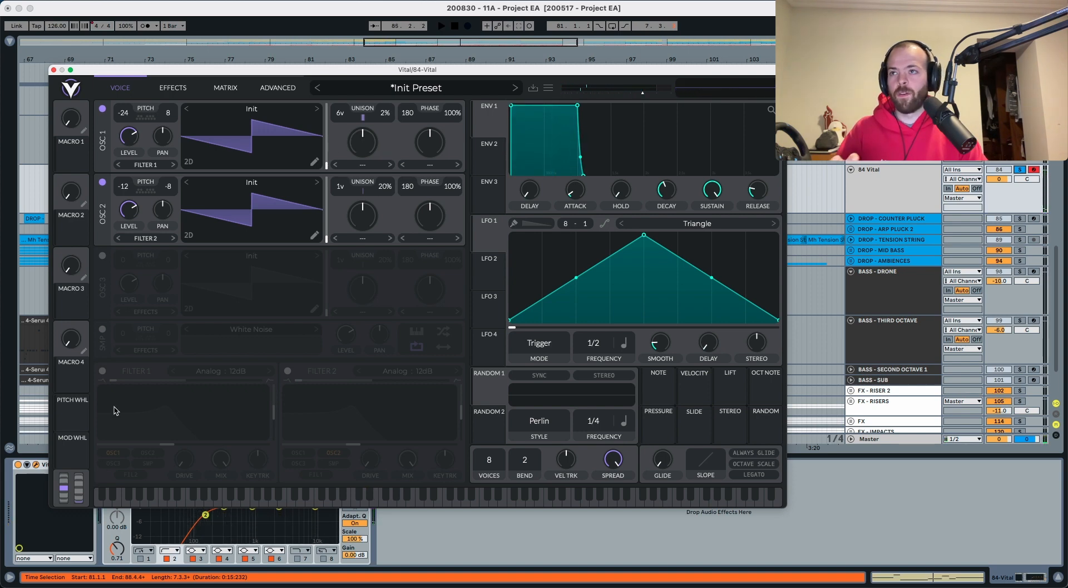
# Enable Filter 1, set its type to Dirty 12dB, and lower its cutoff
pyautogui.click(102, 371)
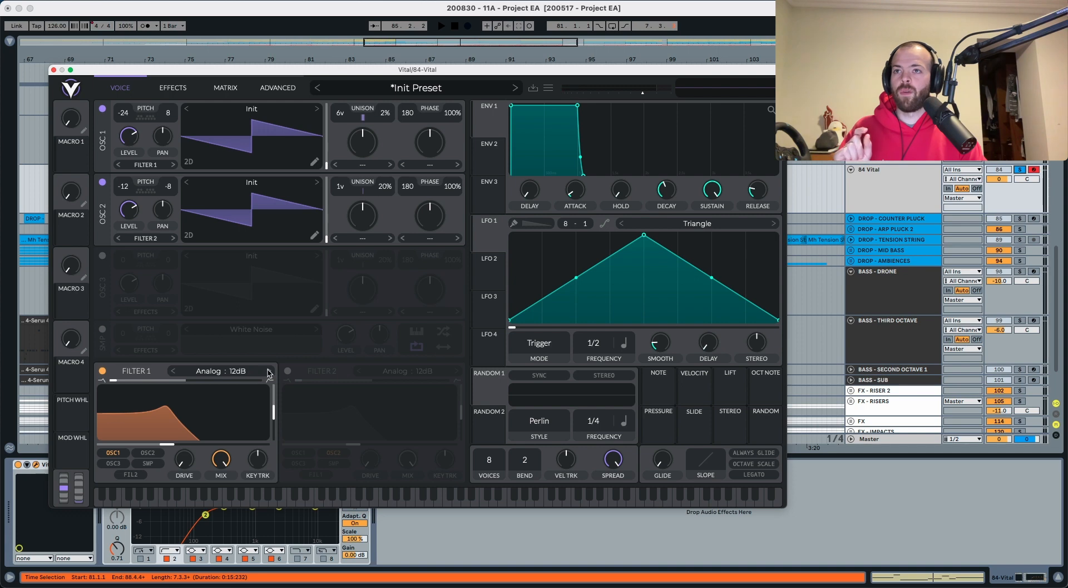
pyautogui.click(269, 371)
pyautogui.click(269, 371)
pyautogui.click(269, 371)
pyautogui.click(269, 371)
pyautogui.click(269, 371)
pyautogui.click(269, 372)
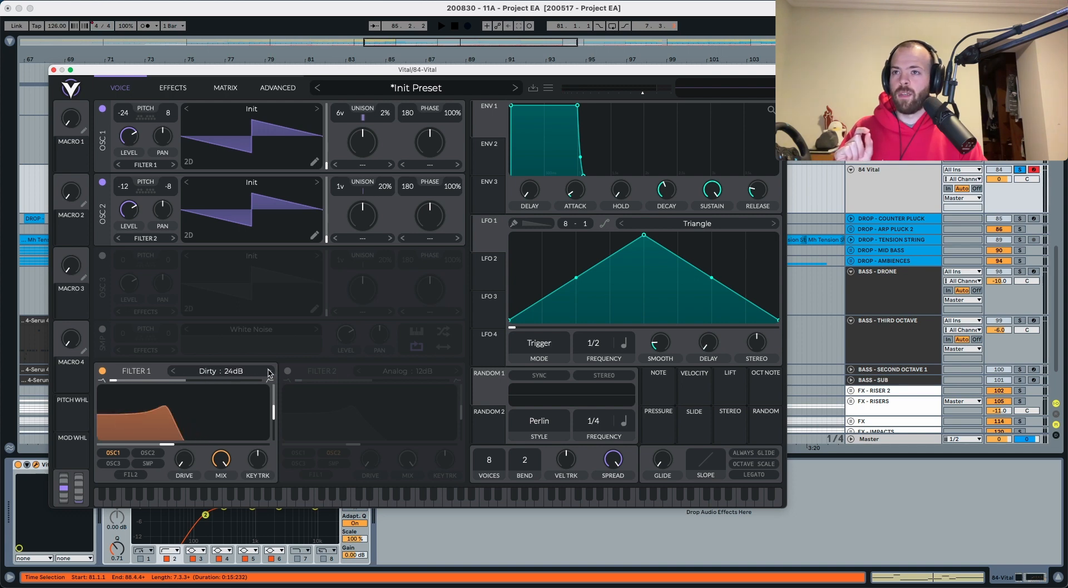
pyautogui.click(175, 371)
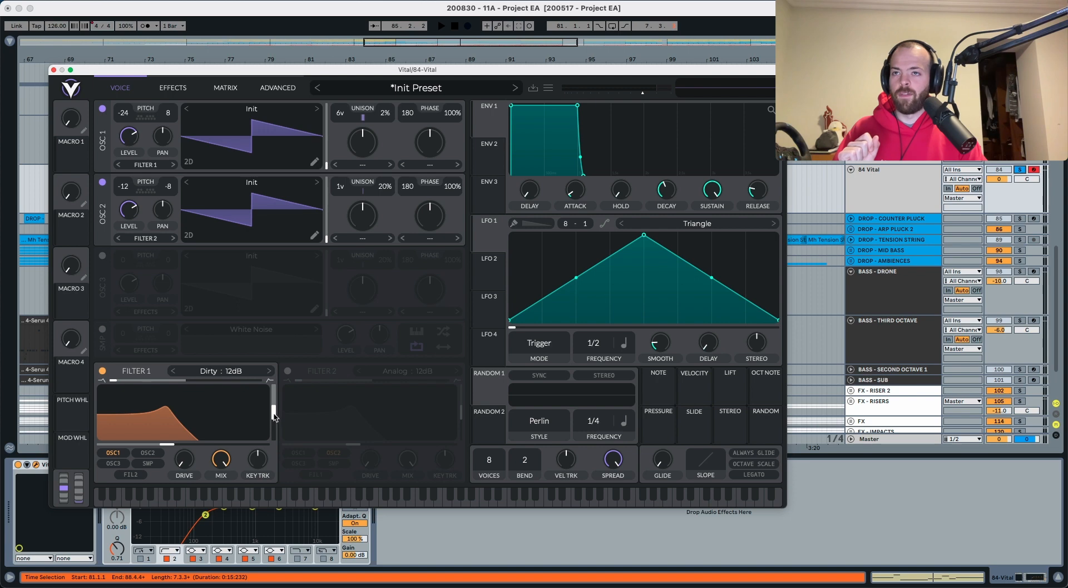
pyautogui.moveTo(275, 416)
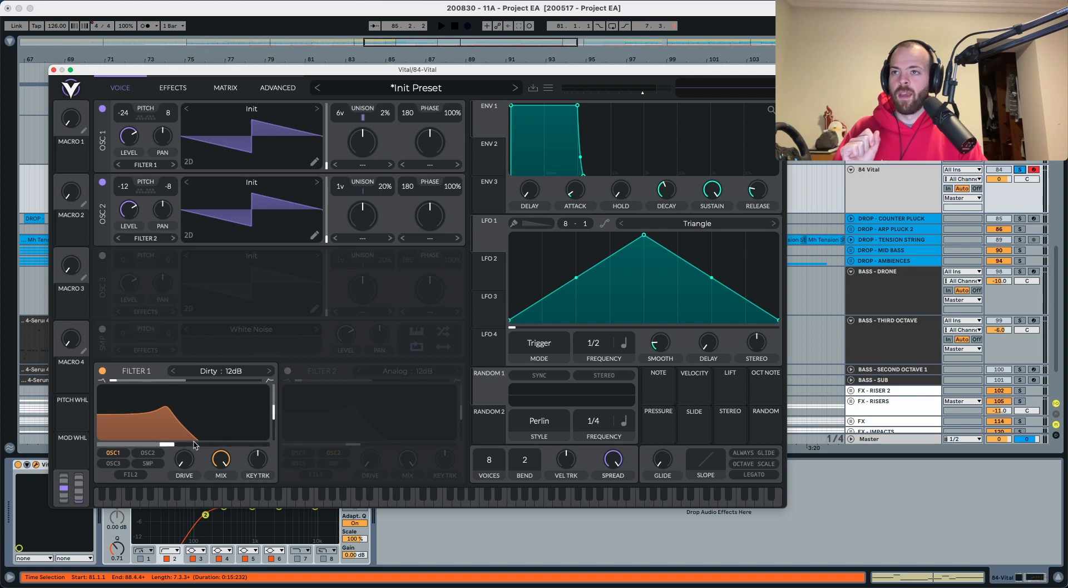
pyautogui.scroll(-5, 167, 445)
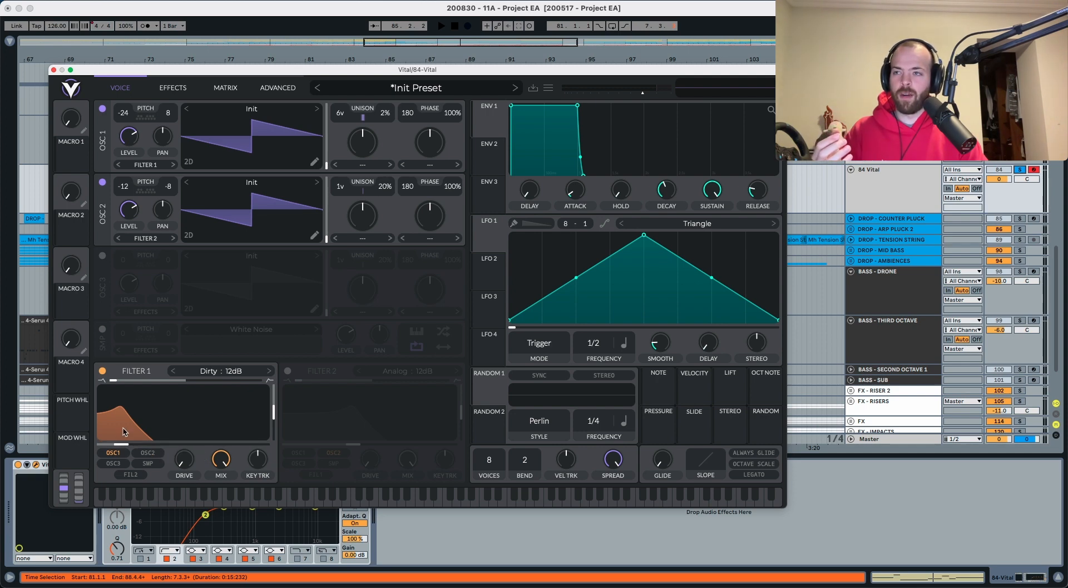
# Select Hz as the synth's frequency display units and return to the voice settings
pyautogui.click(277, 93)
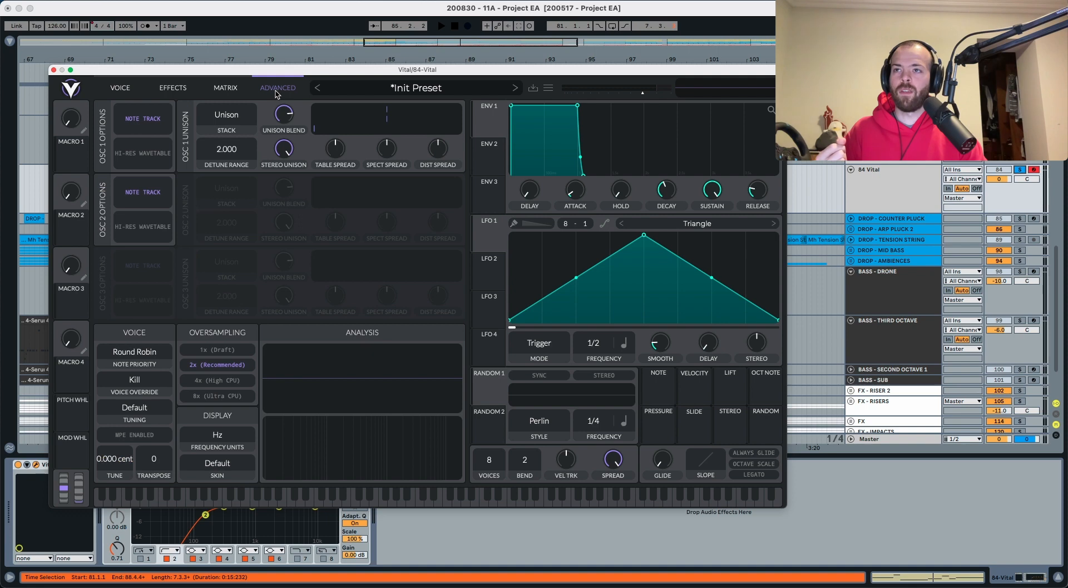
pyautogui.click(218, 444)
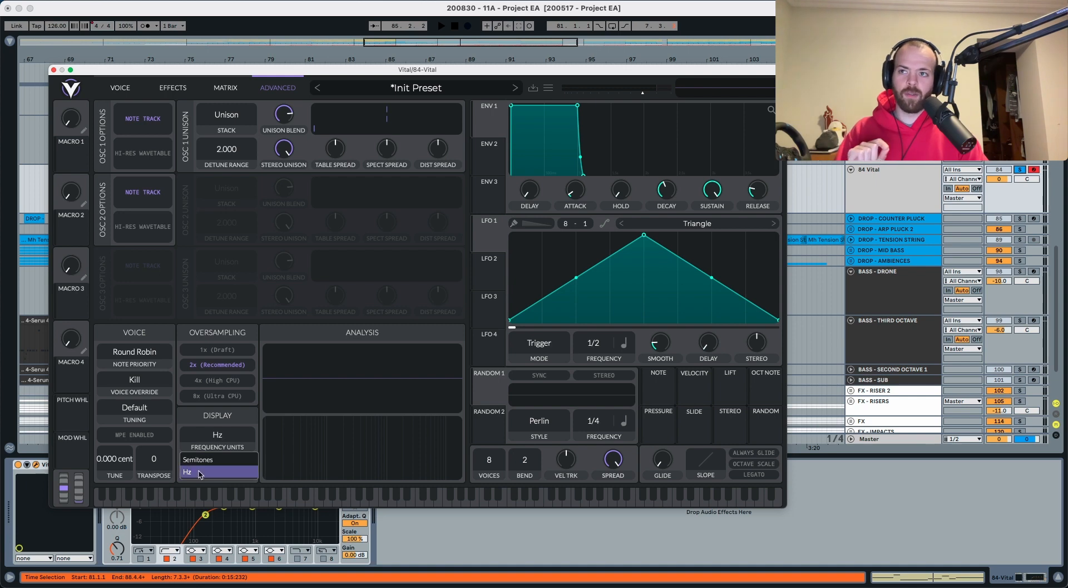
pyautogui.click(200, 471)
pyautogui.click(120, 89)
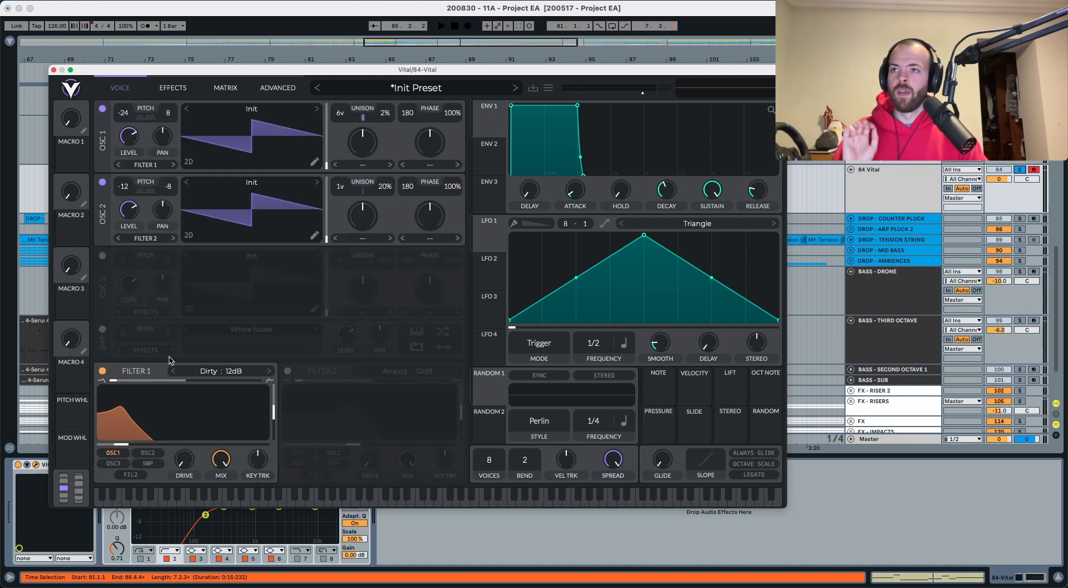
# Set Filter 1's cutoff to about 39 Hz, feed oscillator 2 into it as well, and raise its drive slightly
pyautogui.click(116, 452)
pyautogui.moveTo(120, 445); pyautogui.dragTo(117, 446)
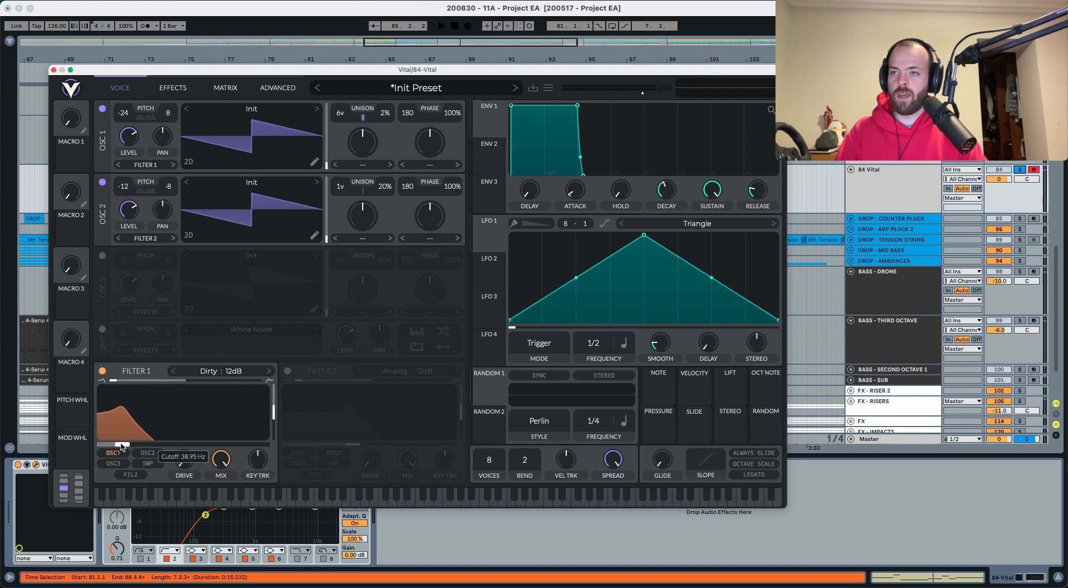
pyautogui.press('space')
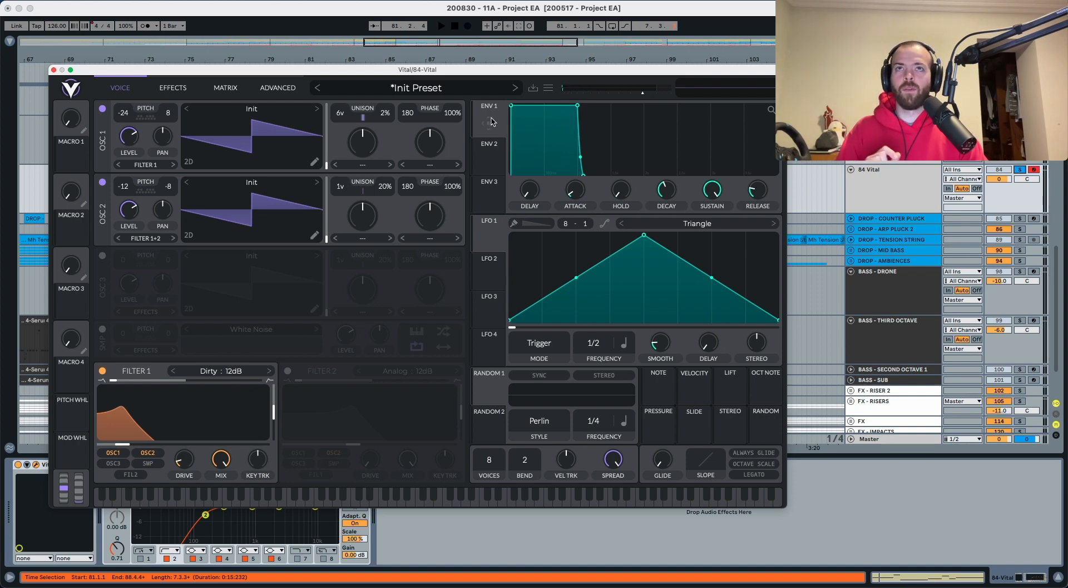
# Solo the 84 Vital track and audition the filtered bass on its own
pyautogui.click(487, 222)
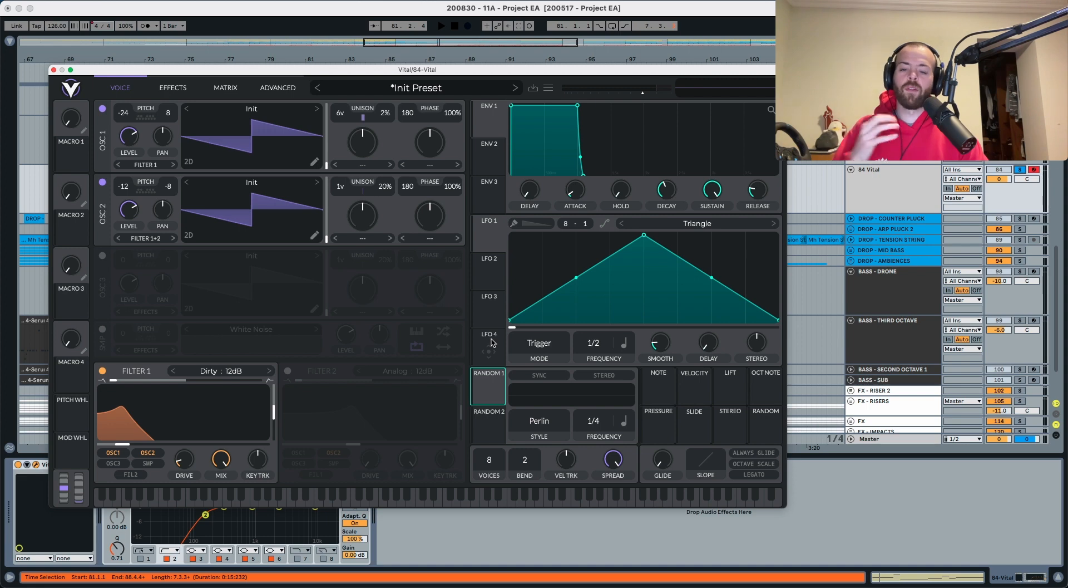
pyautogui.click(1019, 170)
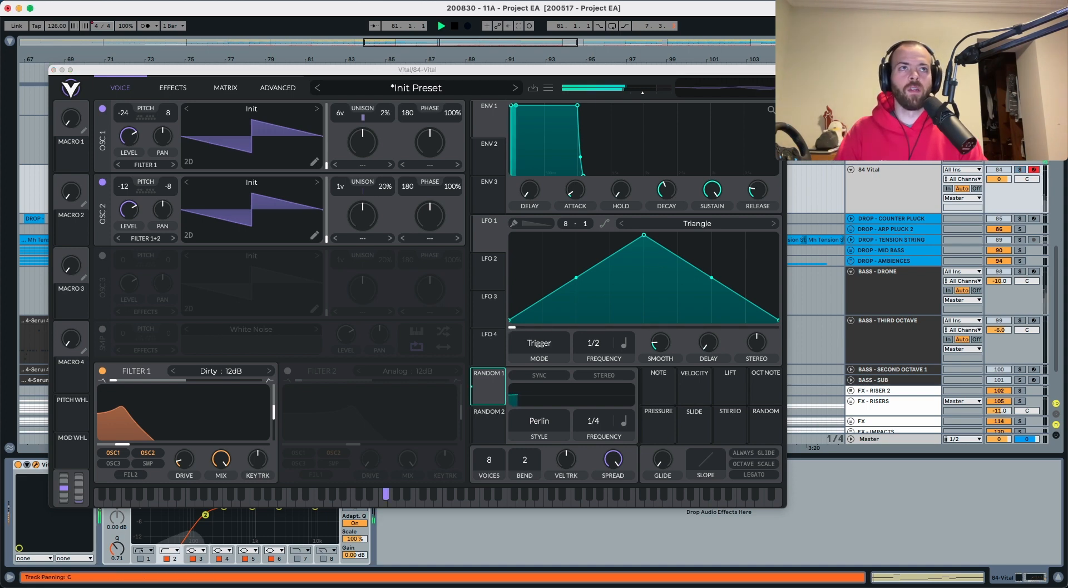
# Shape Envelope 1 with a 0.069 s attack, reduced sustain and a release of about 0.538 s, and straighten its decay curve
pyautogui.click(483, 112)
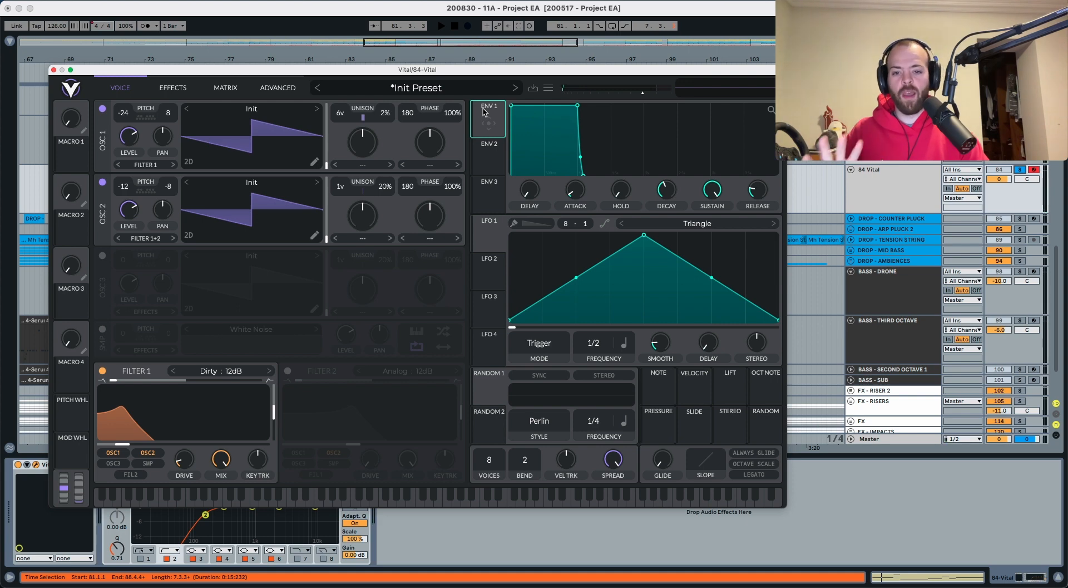
pyautogui.moveTo(576, 193)
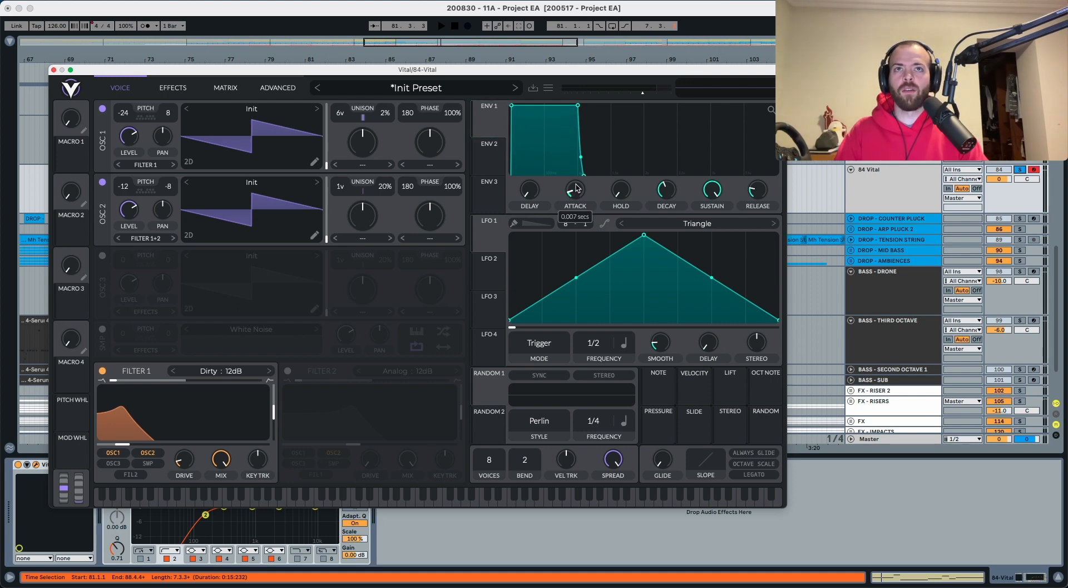
pyautogui.moveTo(577, 188); pyautogui.dragTo(579, 180)
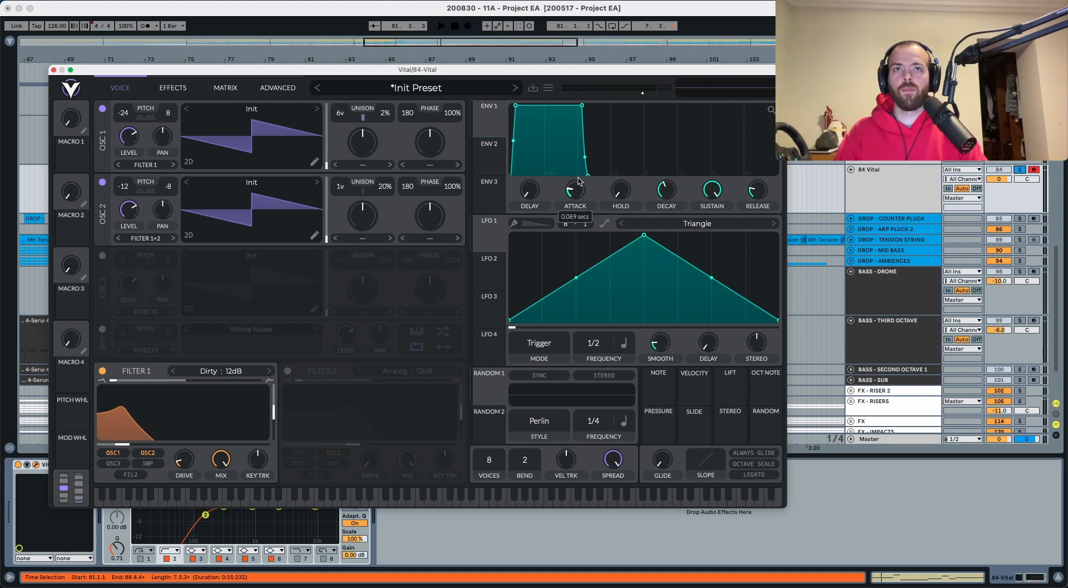
pyautogui.moveTo(667, 195); pyautogui.dragTo(704, 238)
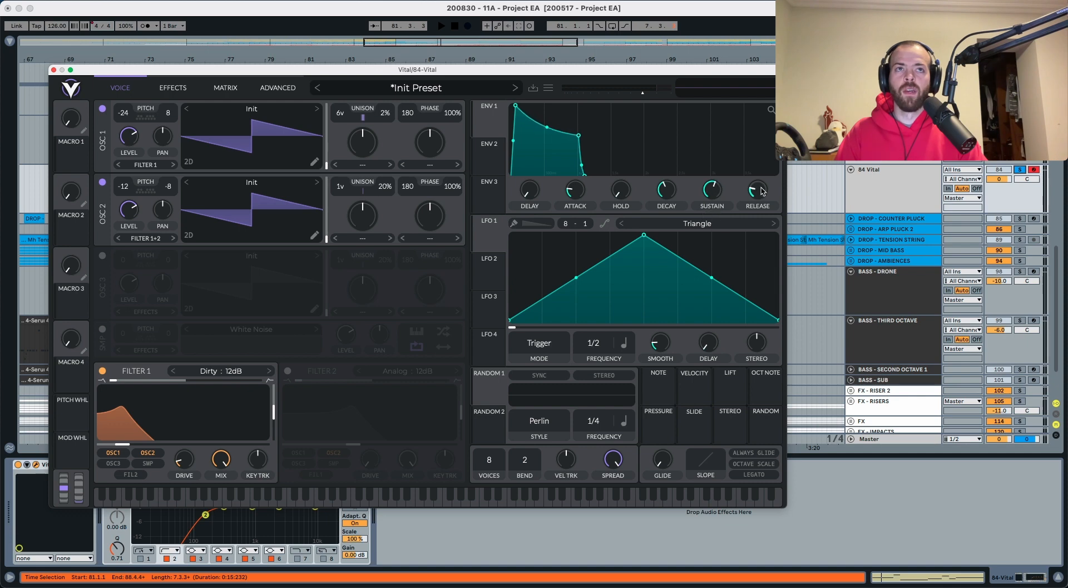
pyautogui.moveTo(761, 190)
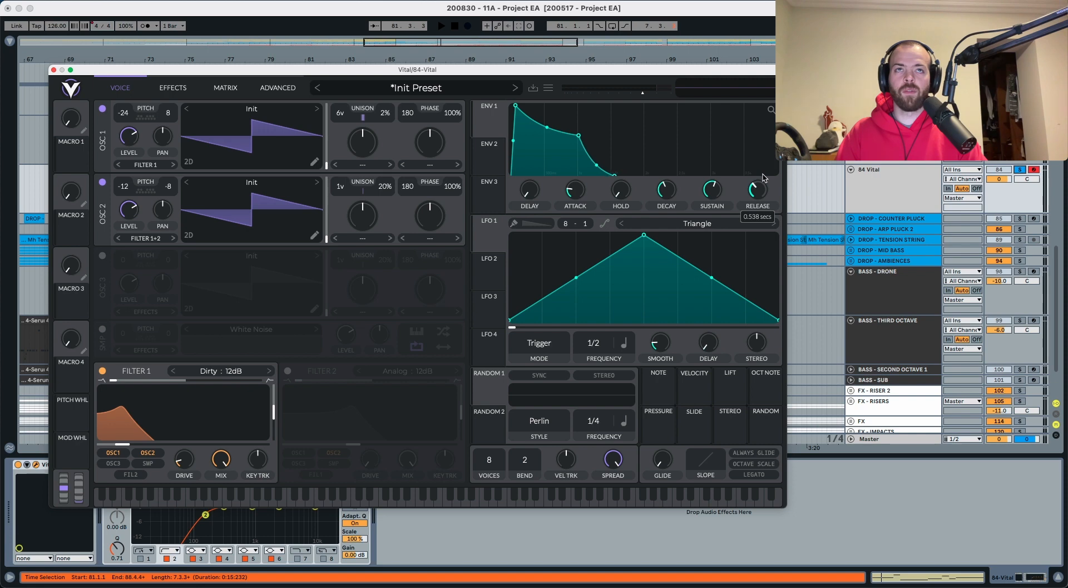
pyautogui.moveTo(549, 135); pyautogui.dragTo(555, 105)
# Modulate Filter 1's cutoff with Envelope 1, reduce the amount to about 34, and audition the result
pyautogui.moveTo(489, 120); pyautogui.dragTo(183, 432)
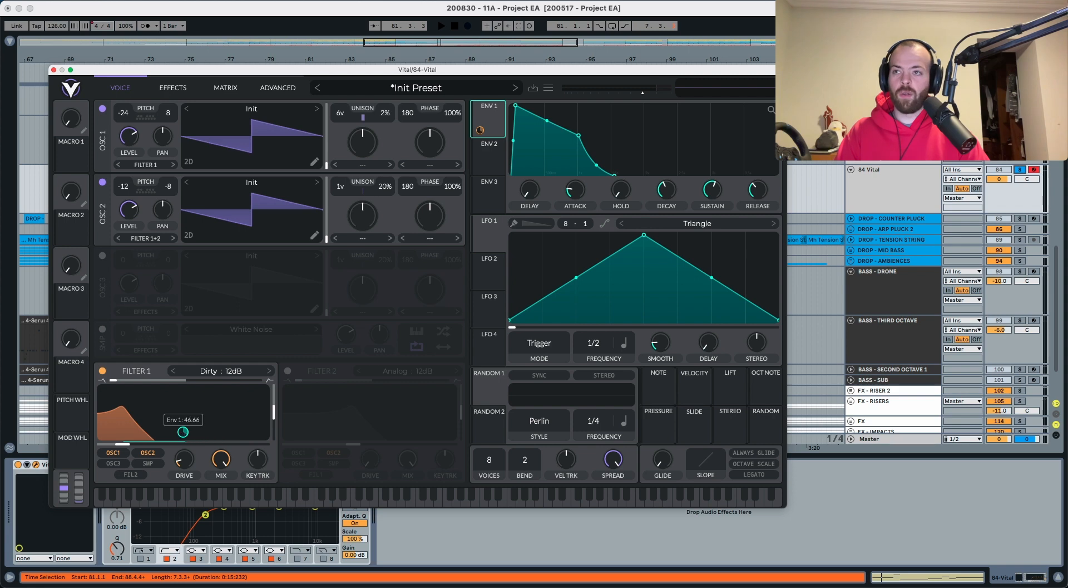
pyautogui.press('space')
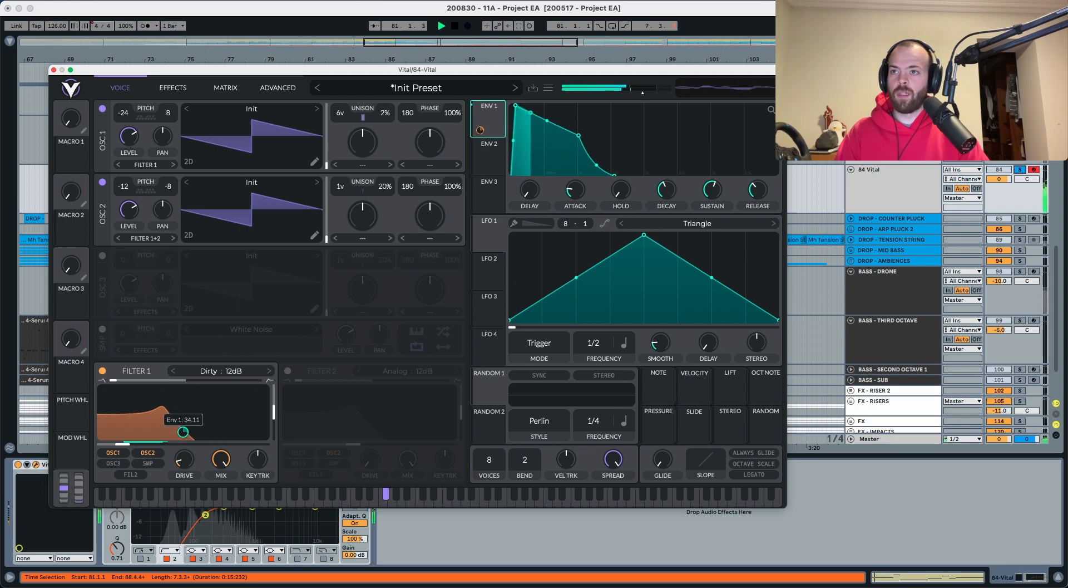
pyautogui.moveTo(183, 431); pyautogui.dragTo(183, 430)
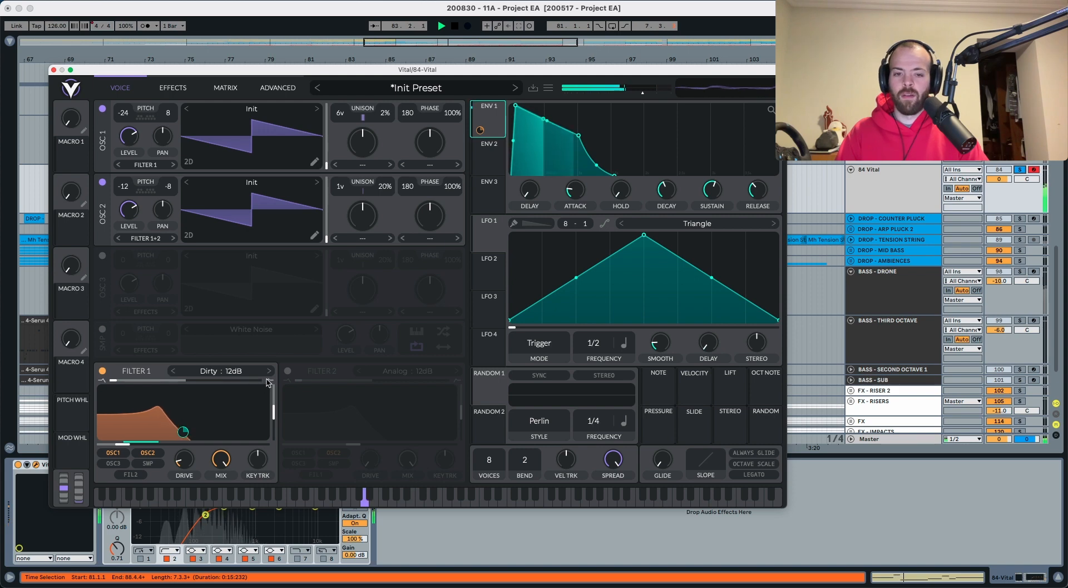
pyautogui.press('space')
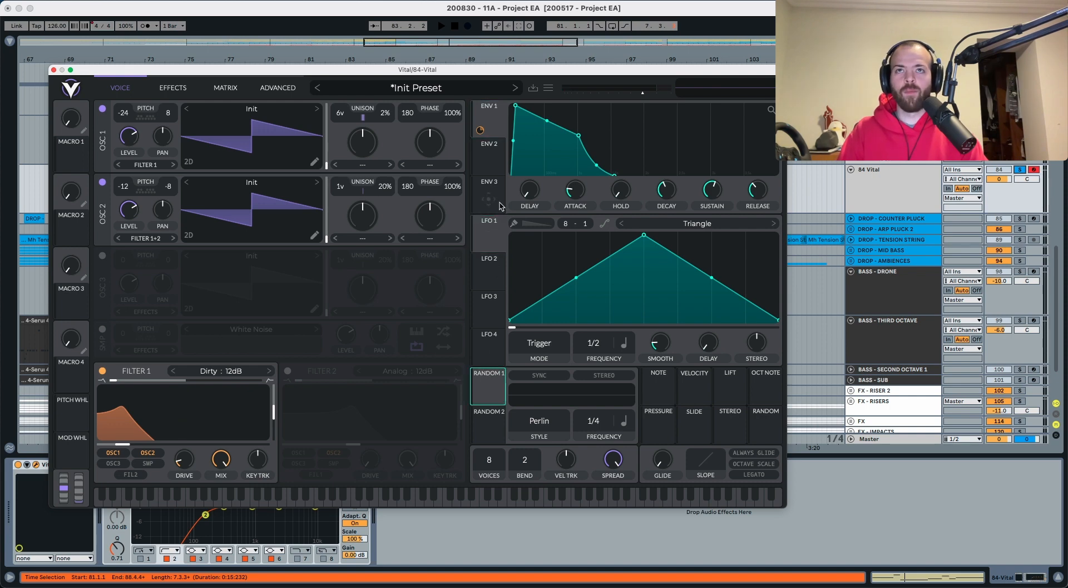
# Reshape LFO 1 into a low early peak with a curved decay, in Envelope mode with its frequency in seconds
pyautogui.moveTo(644, 236); pyautogui.dragTo(543, 277)
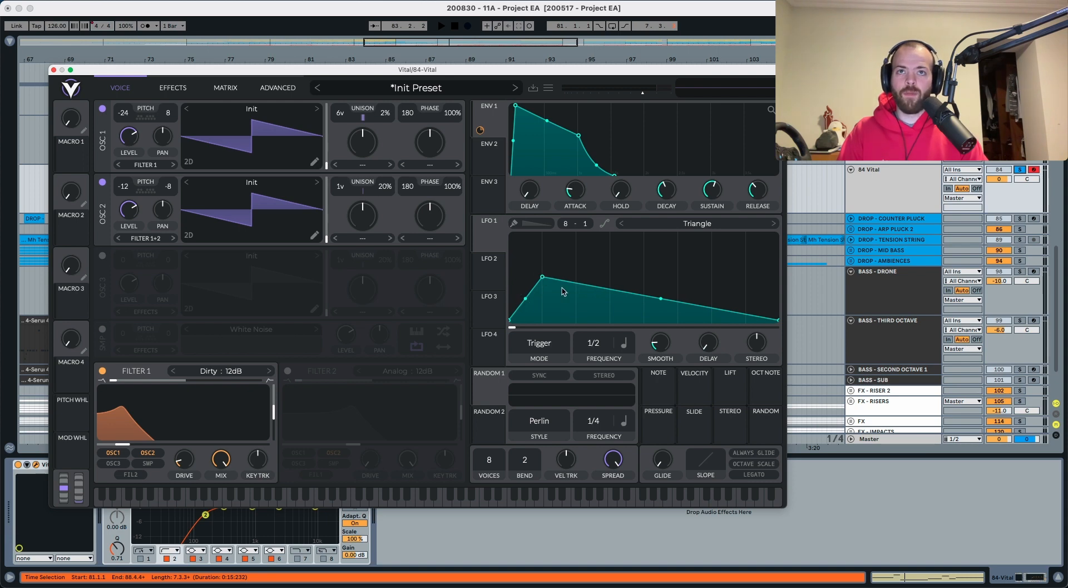
pyautogui.moveTo(659, 299); pyautogui.dragTo(655, 318)
pyautogui.click(542, 347)
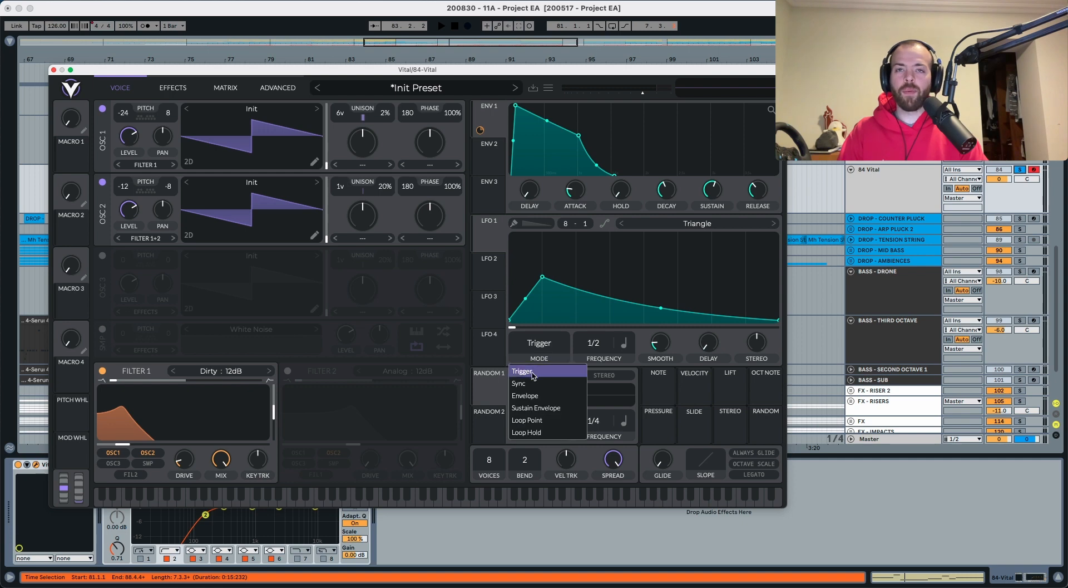
pyautogui.click(537, 395)
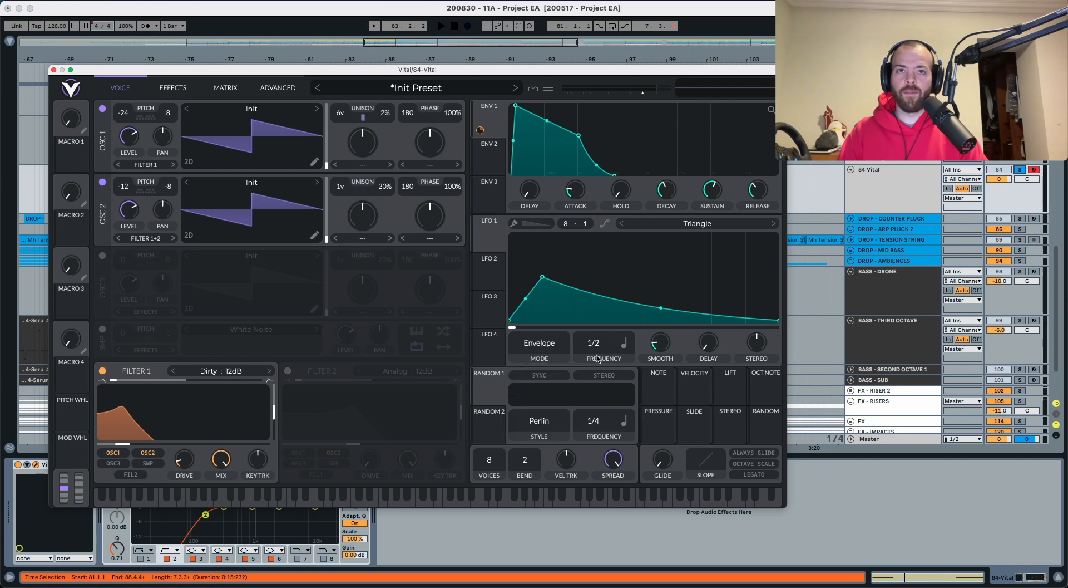
pyautogui.click(625, 344)
pyautogui.click(648, 362)
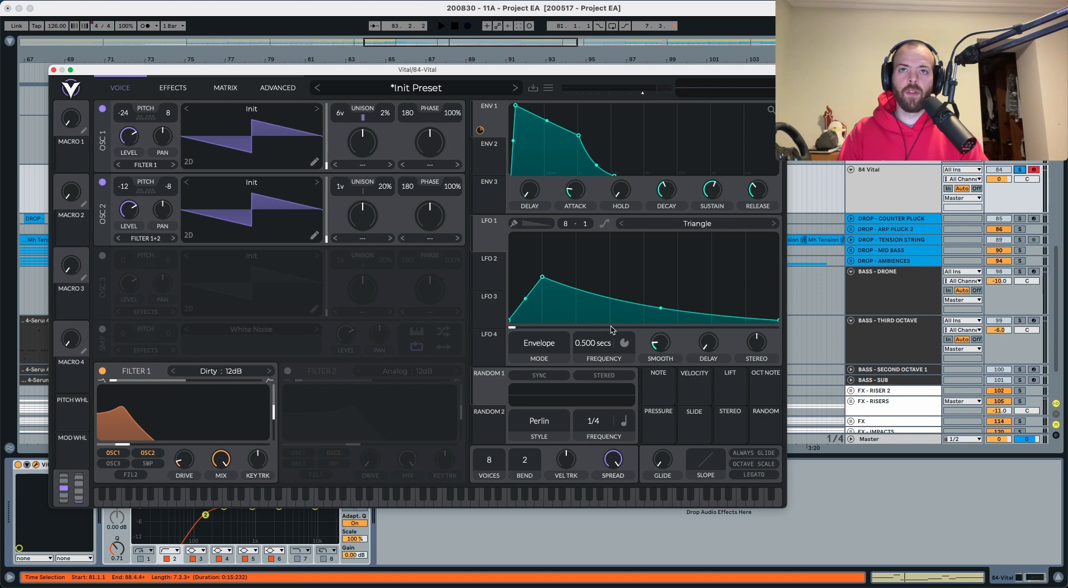
# Modulate Filter 1's cutoff with LFO 1 at an amount of about 63 and audition the sound
pyautogui.moveTo(488, 236); pyautogui.dragTo(184, 454)
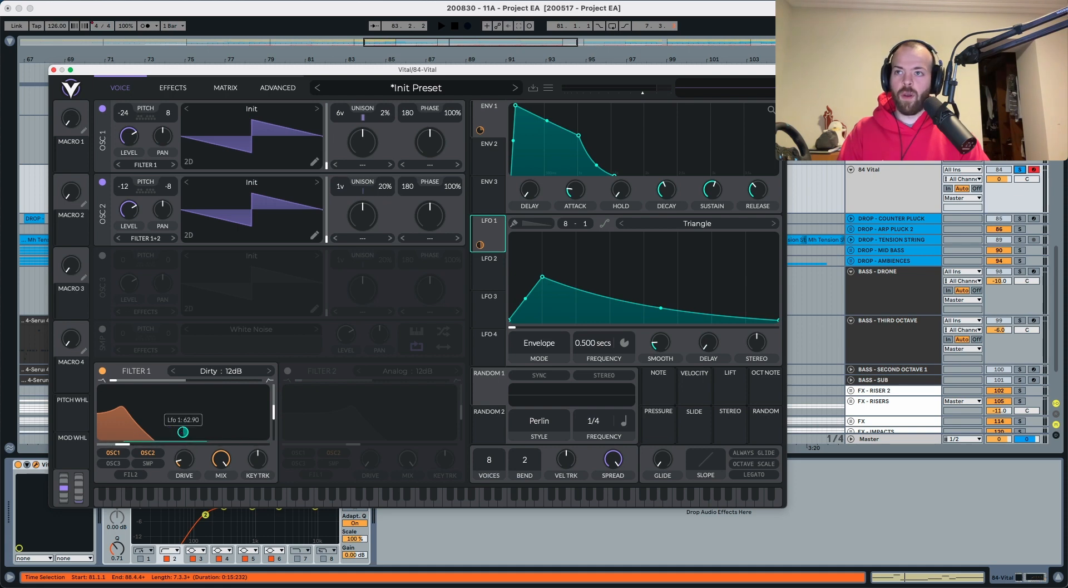
pyautogui.press('space')
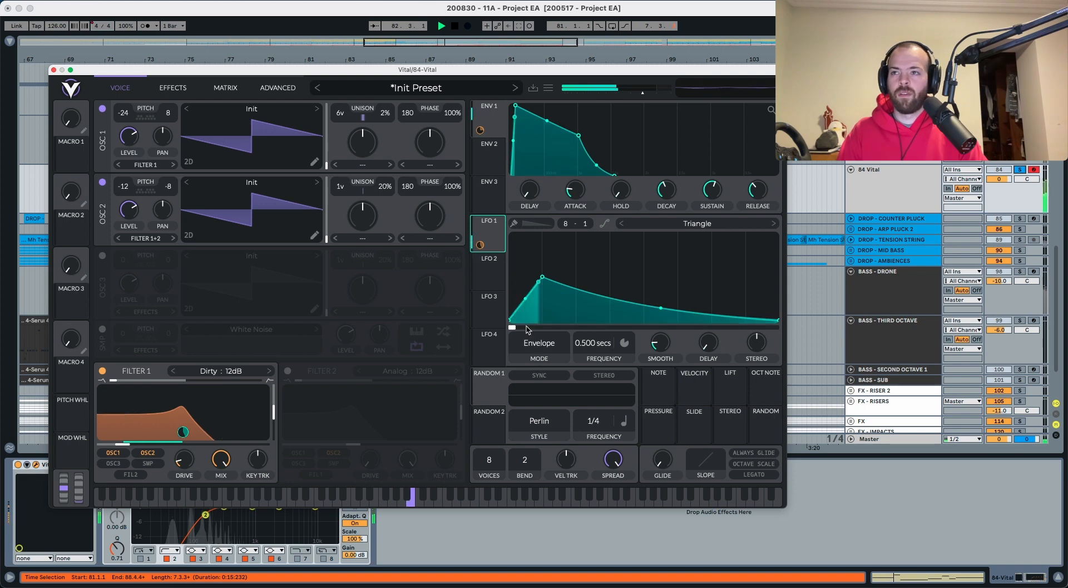
pyautogui.press('space')
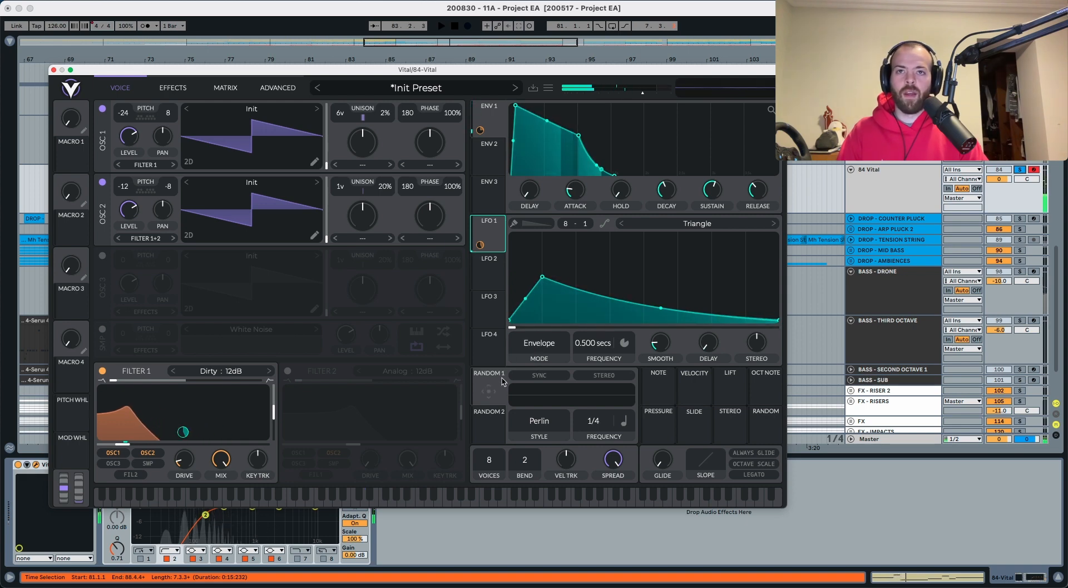
# Turn on sync for Random 1 and set its frequency to 1/2
pyautogui.click(495, 380)
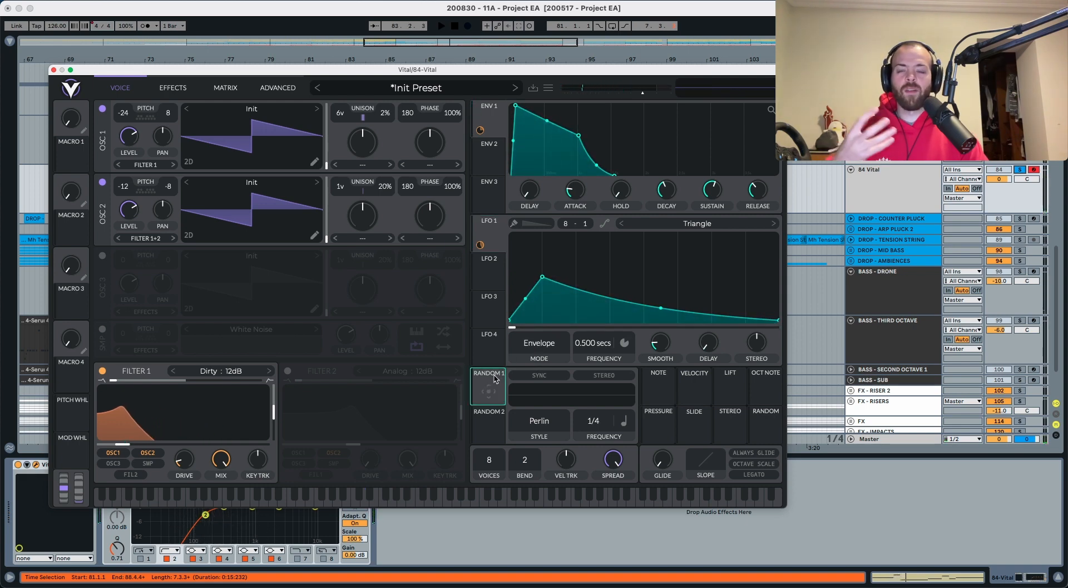
pyautogui.click(529, 377)
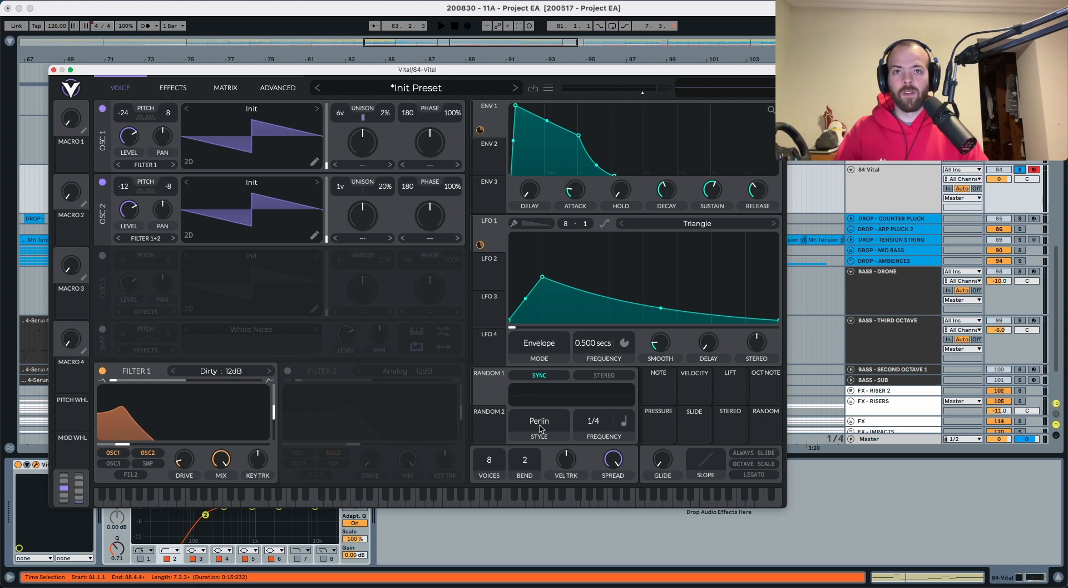
pyautogui.scroll(-1, 595, 426)
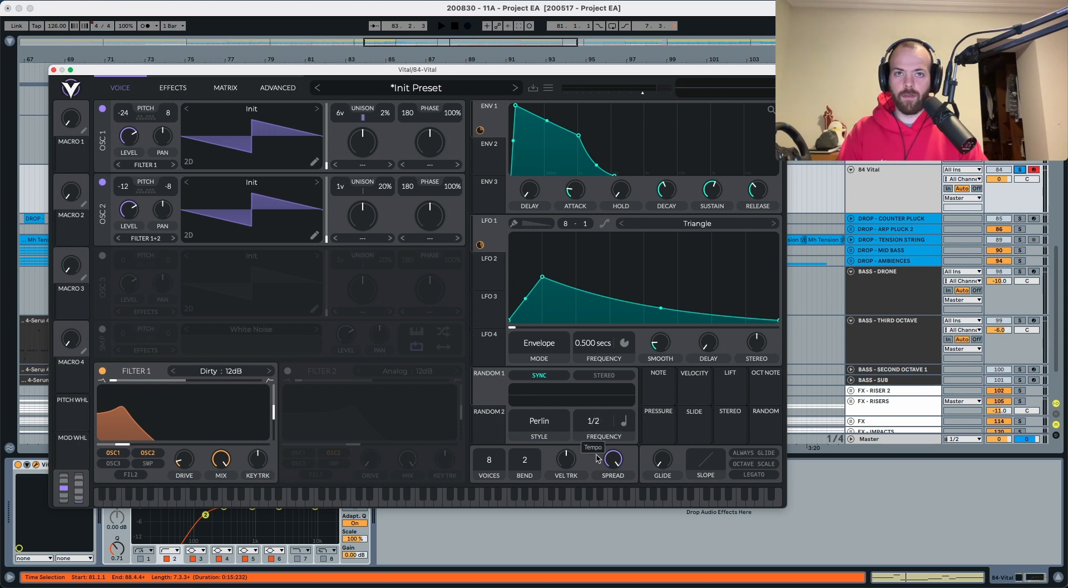
# Assign Random 1 to Filter 1's cutoff, lower the modulation amount, and audition the movement
pyautogui.moveTo(492, 391); pyautogui.dragTo(183, 436)
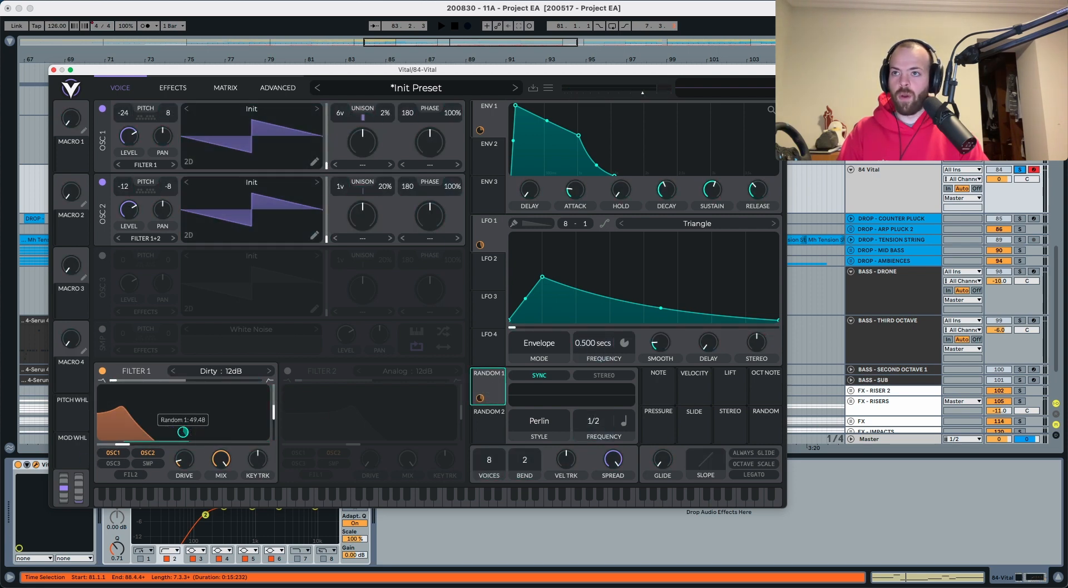
pyautogui.moveTo(183, 436); pyautogui.dragTo(183, 437)
pyautogui.press('space')
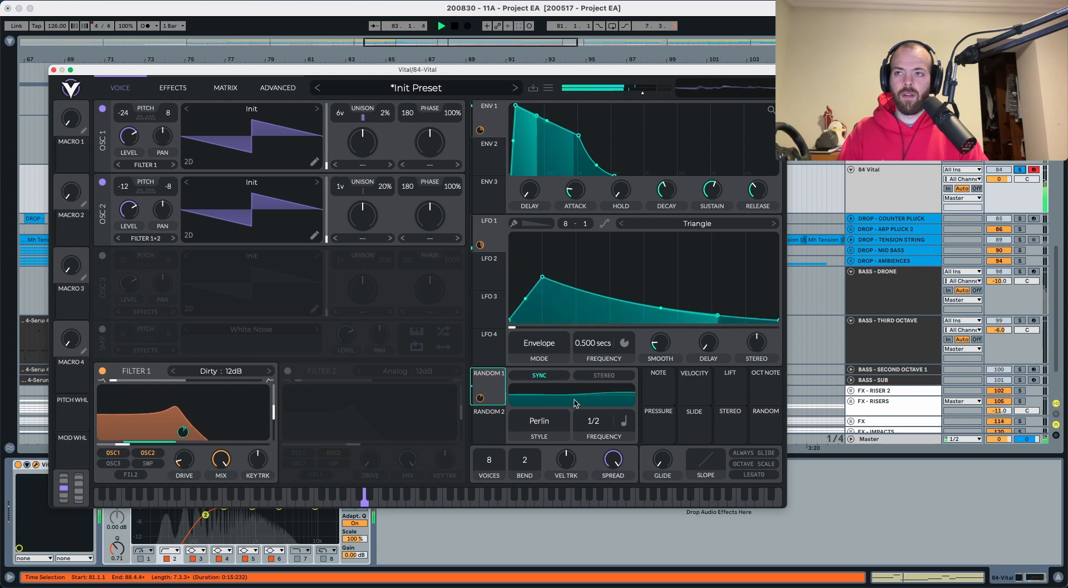
pyautogui.press('space')
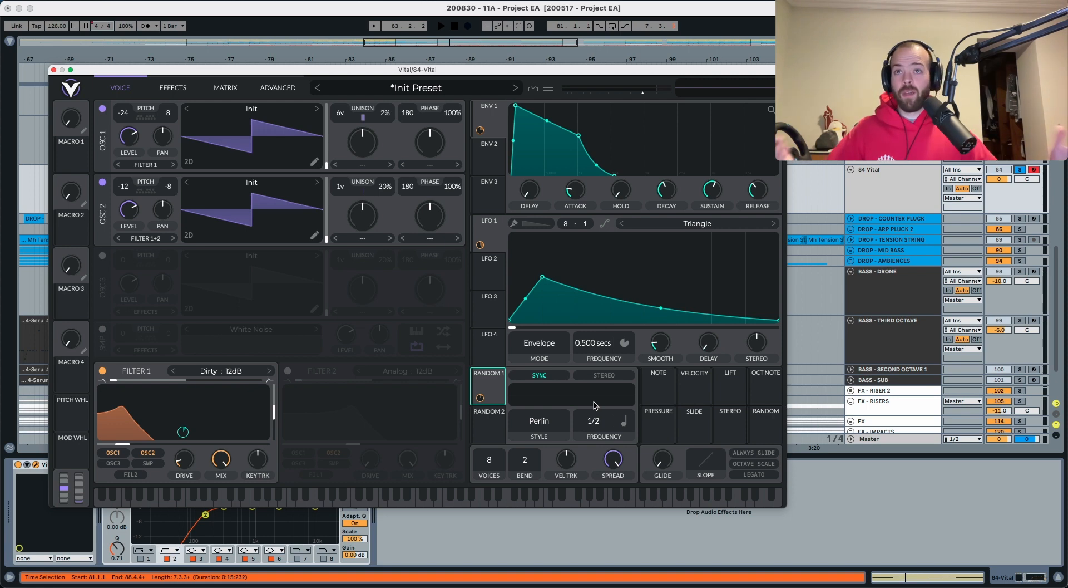
# Reorder the effects chain to begin with EQ, Compressor, Distortion and Reverb
pyautogui.click(165, 89)
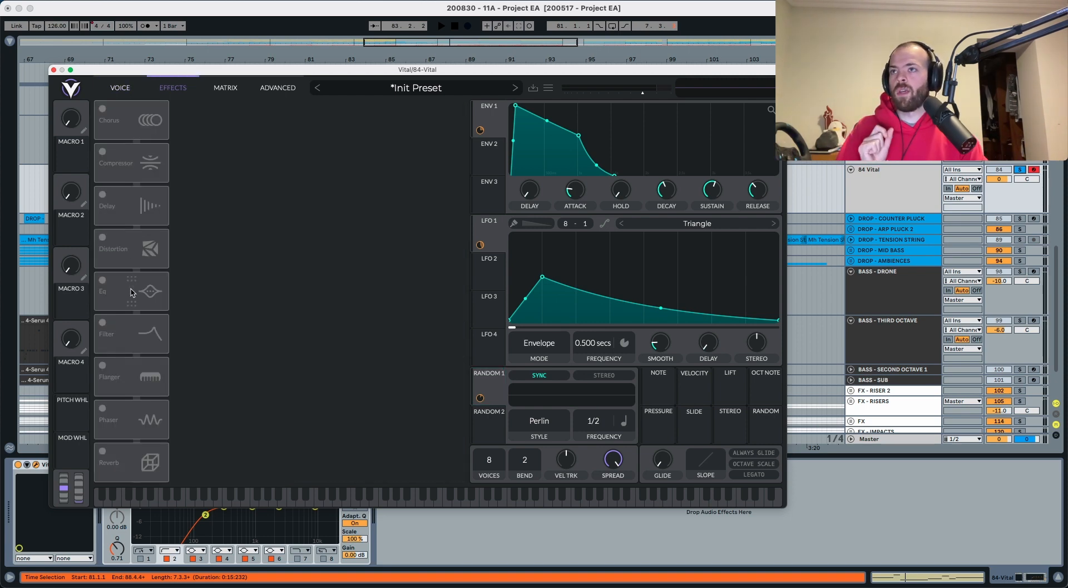
pyautogui.moveTo(132, 292); pyautogui.dragTo(139, 150)
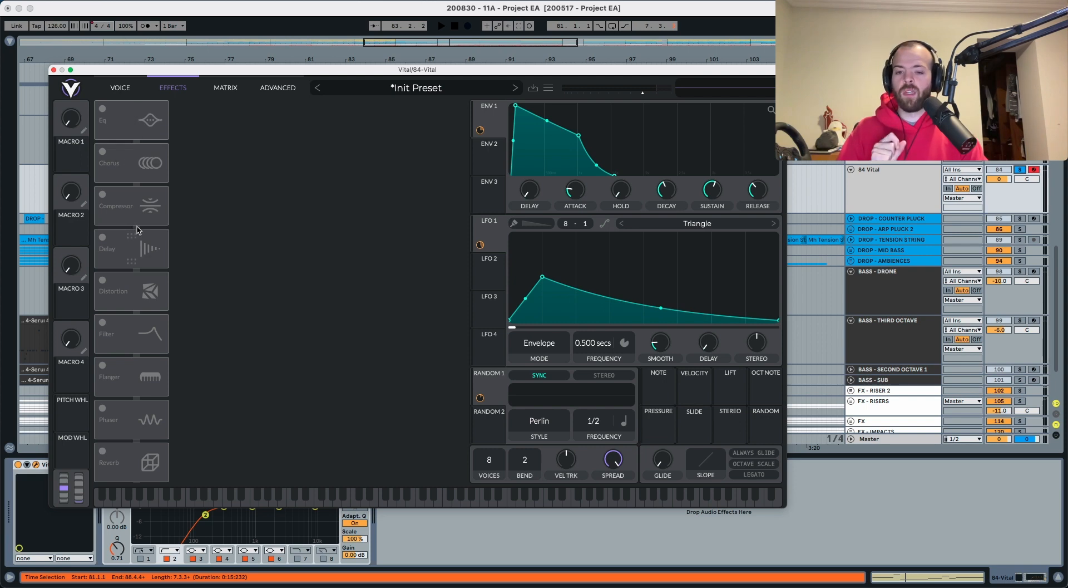
pyautogui.moveTo(132, 203); pyautogui.dragTo(133, 162)
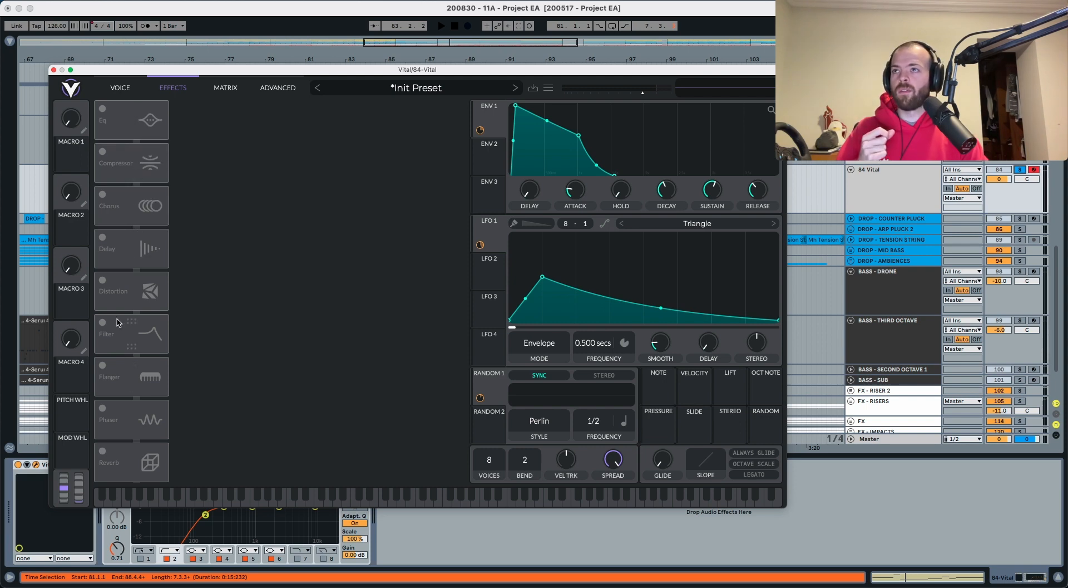
pyautogui.moveTo(132, 291); pyautogui.dragTo(129, 215)
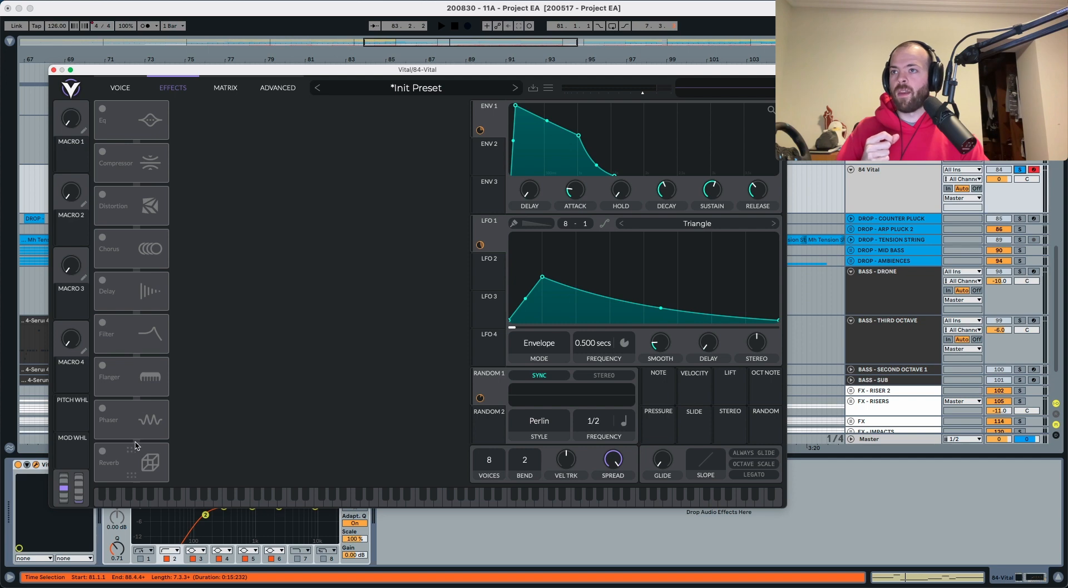
pyautogui.moveTo(132, 449); pyautogui.dragTo(123, 247)
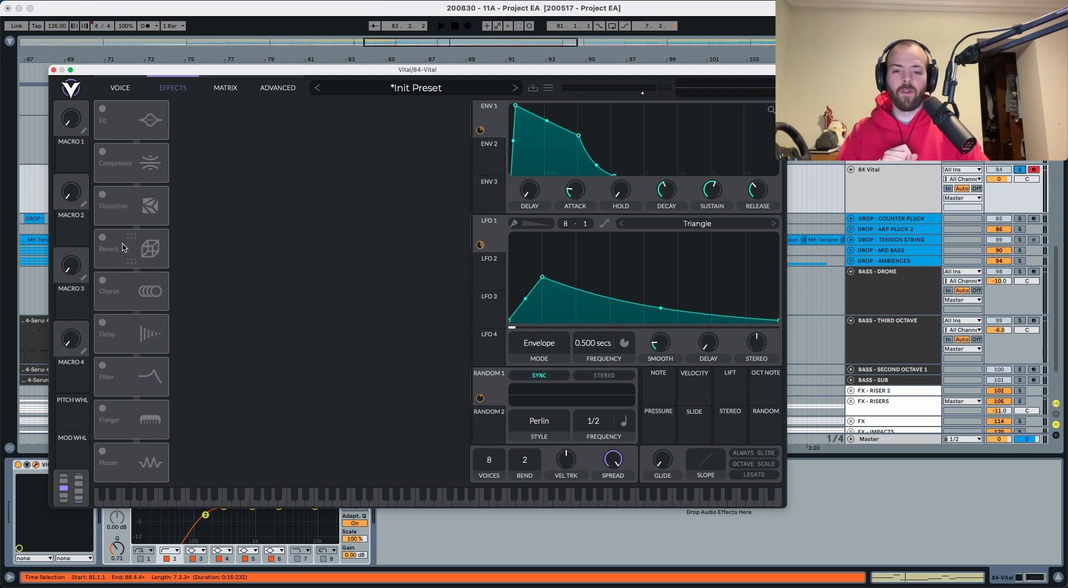
# Enable the EQ, move its mid band down into the low frequencies with a slight gain cut, and audition it
pyautogui.click(102, 109)
pyautogui.click(260, 129)
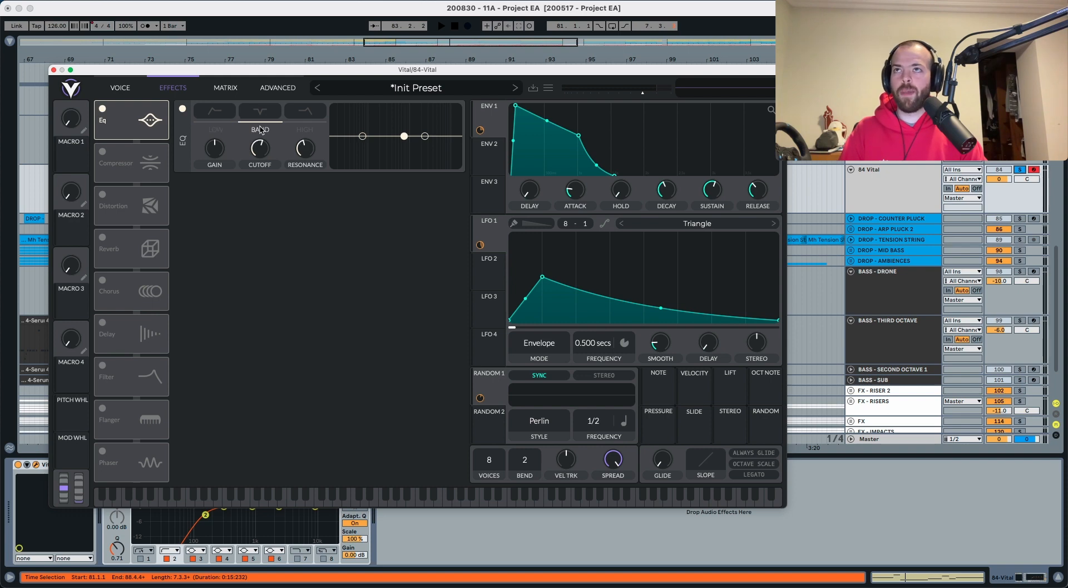
pyautogui.moveTo(213, 151); pyautogui.dragTo(252, 185)
pyautogui.press('space')
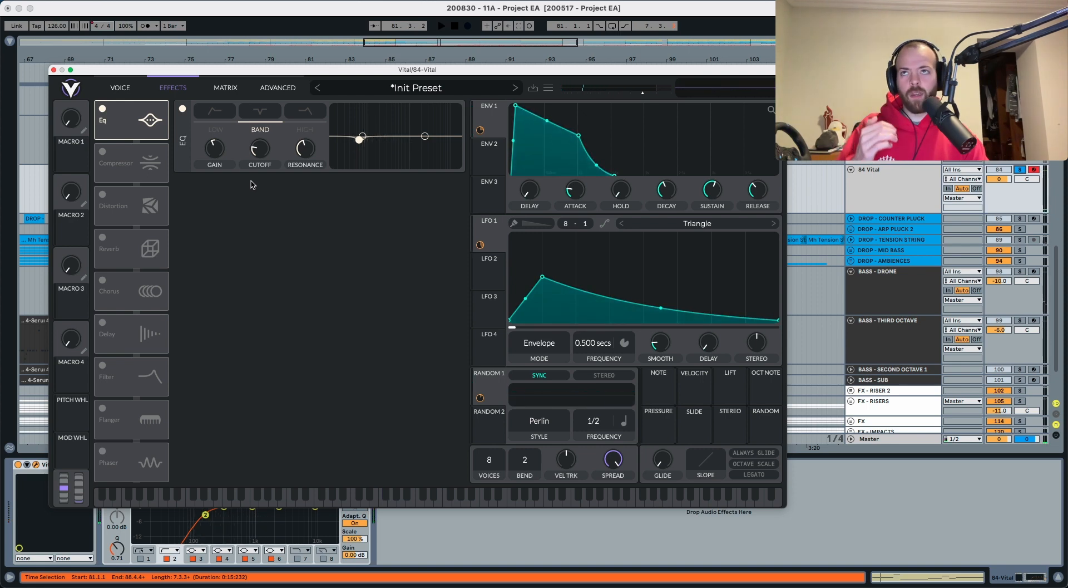
# Set the EQ's high band cutoff to 3379 Hz, reduce its gain strongly, and audition the change
pyautogui.click(304, 129)
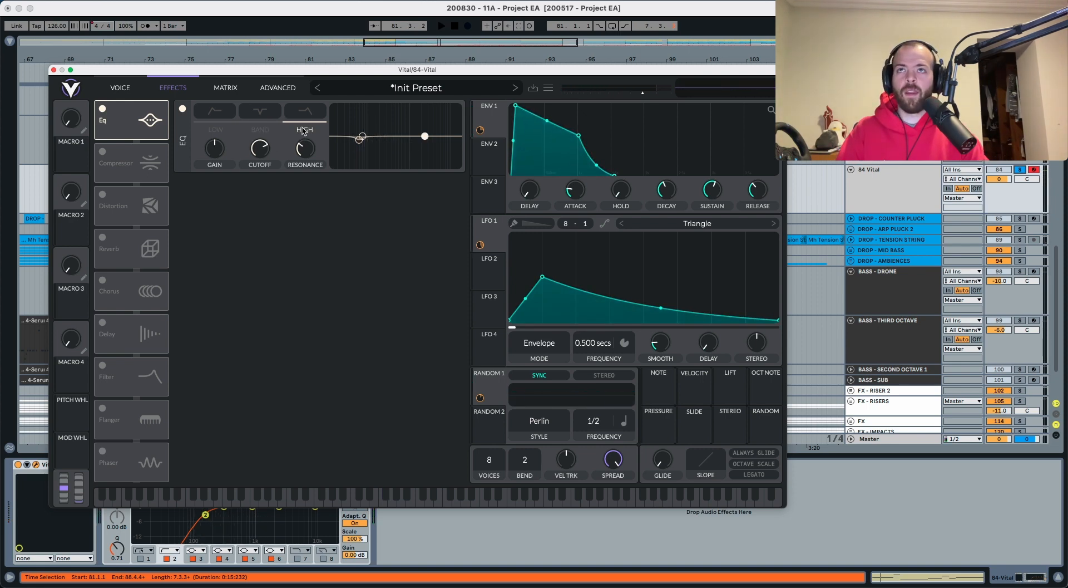
pyautogui.moveTo(261, 152); pyautogui.dragTo(263, 148)
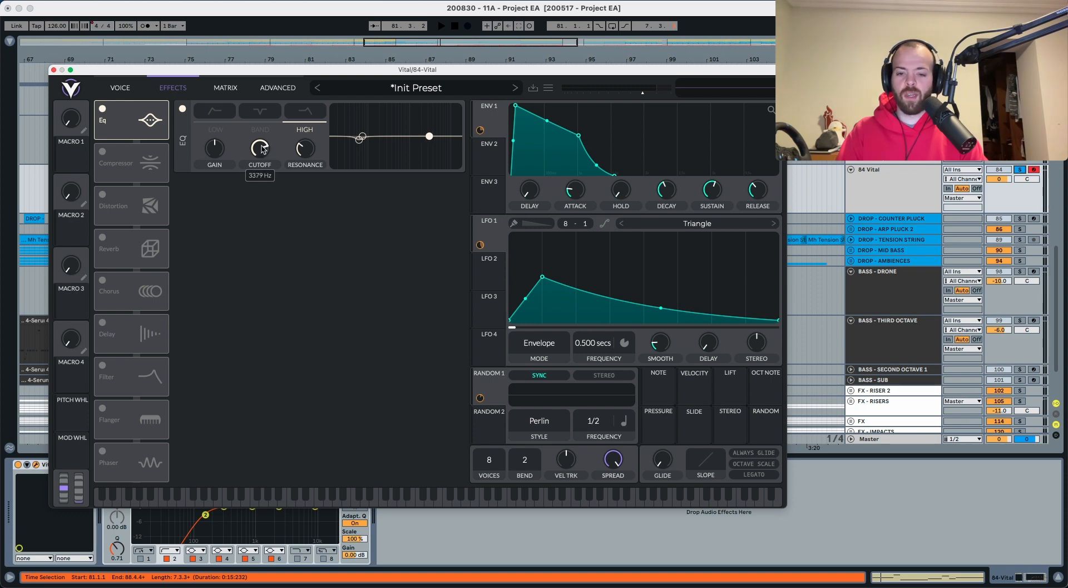
pyautogui.moveTo(214, 148); pyautogui.dragTo(213, 230)
pyautogui.press('space')
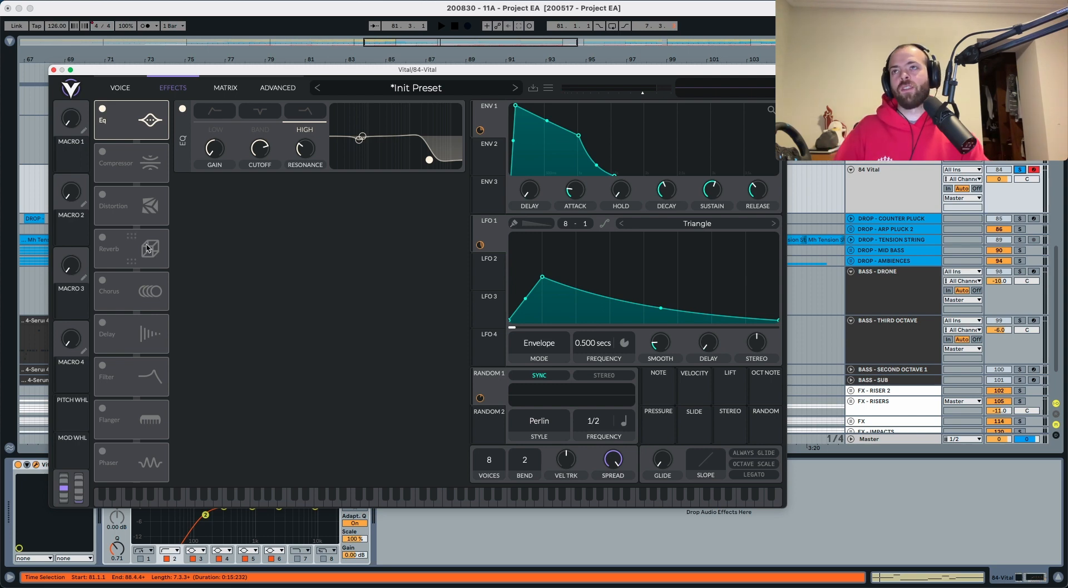
# Enable the multiband Compressor, lower its mix to 0.266, and audition the bass
pyautogui.click(103, 152)
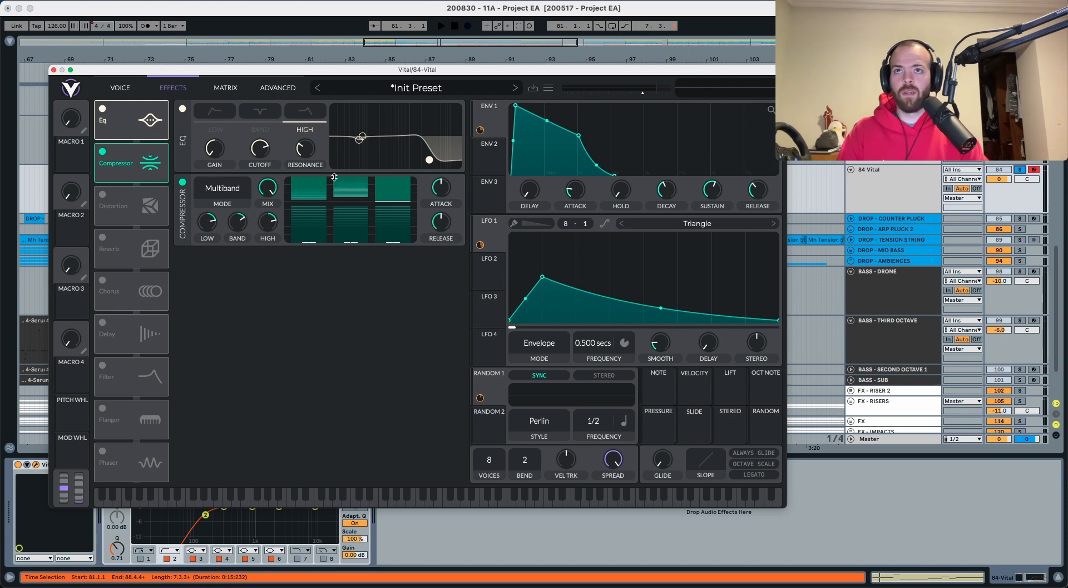
pyautogui.moveTo(266, 191); pyautogui.dragTo(266, 233)
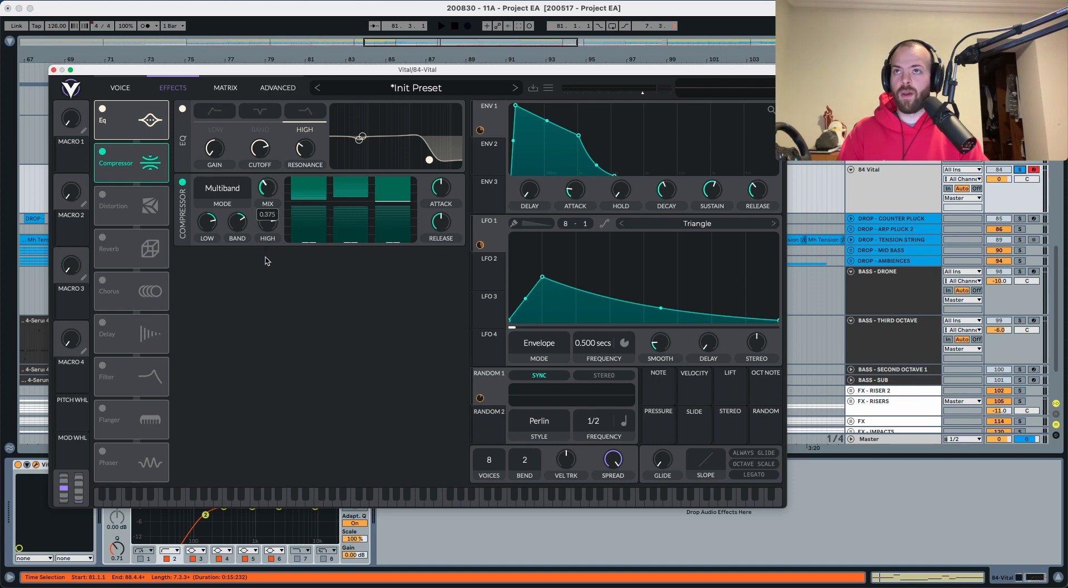
pyautogui.press('space')
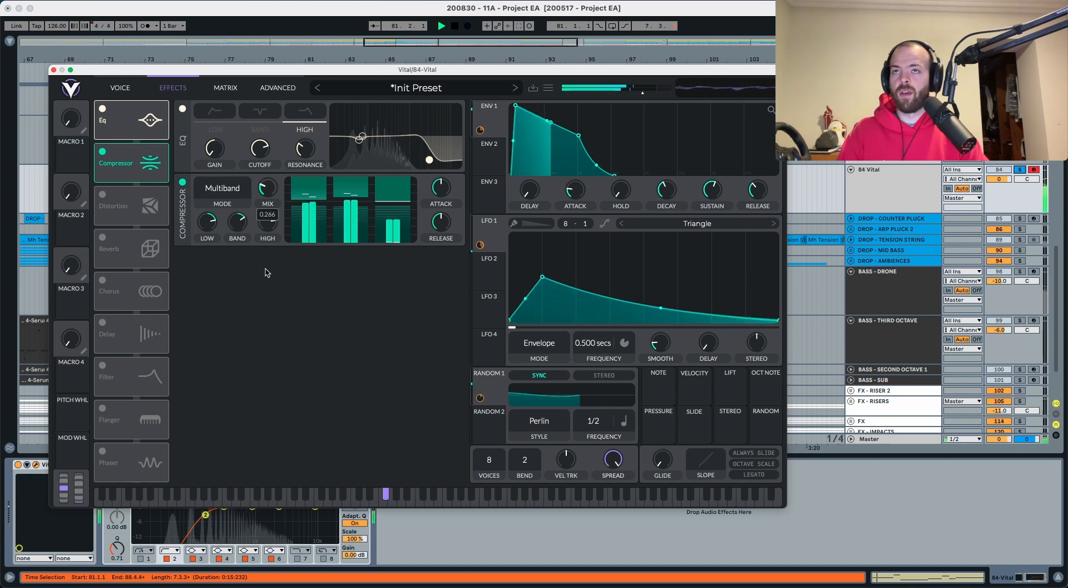
pyautogui.press('space')
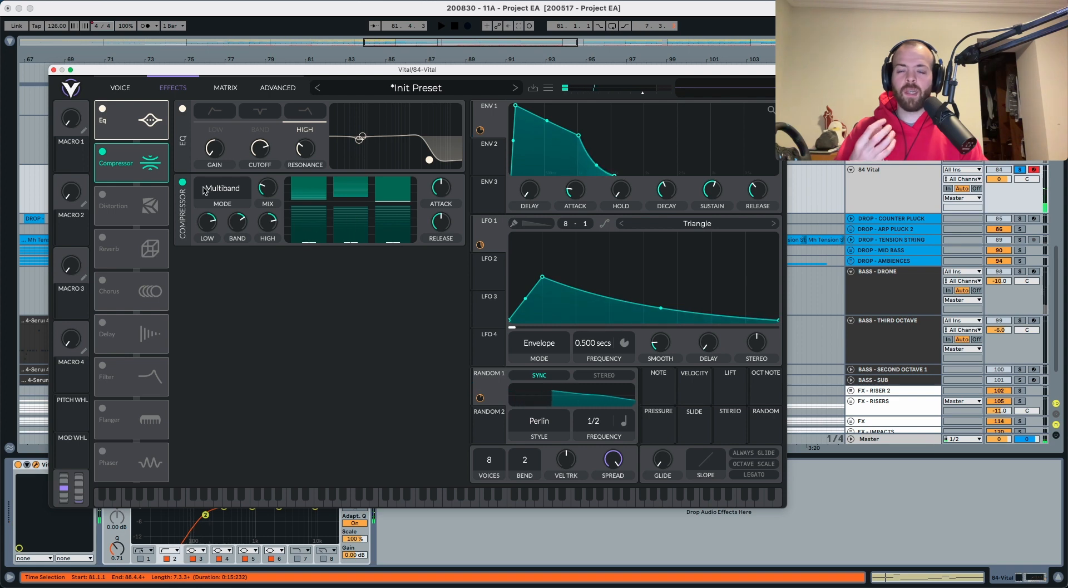
# Compare the bass with the Compressor bypassed and re-enabled during playback
pyautogui.click(183, 182)
pyautogui.press('space')
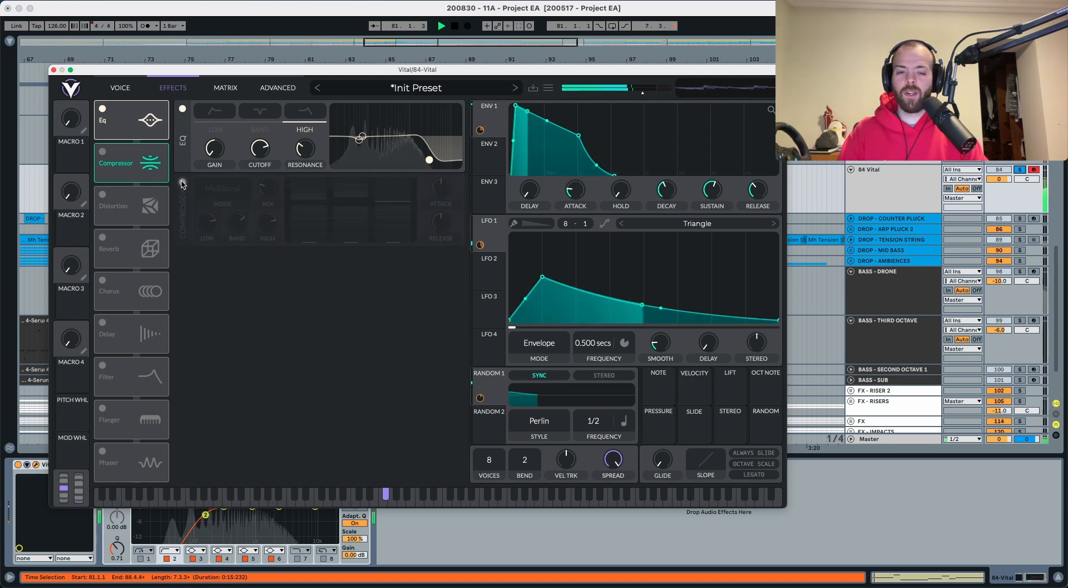
pyautogui.click(183, 182)
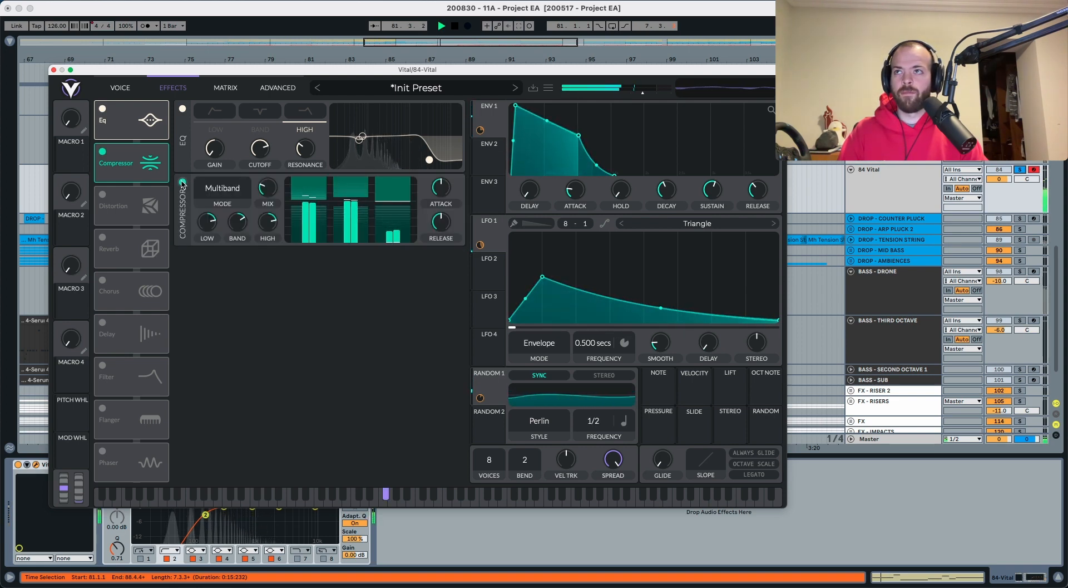
pyautogui.press('space')
# Enable the Distortion effect, set its type to Hard Clip, and audition the bass
pyautogui.click(103, 194)
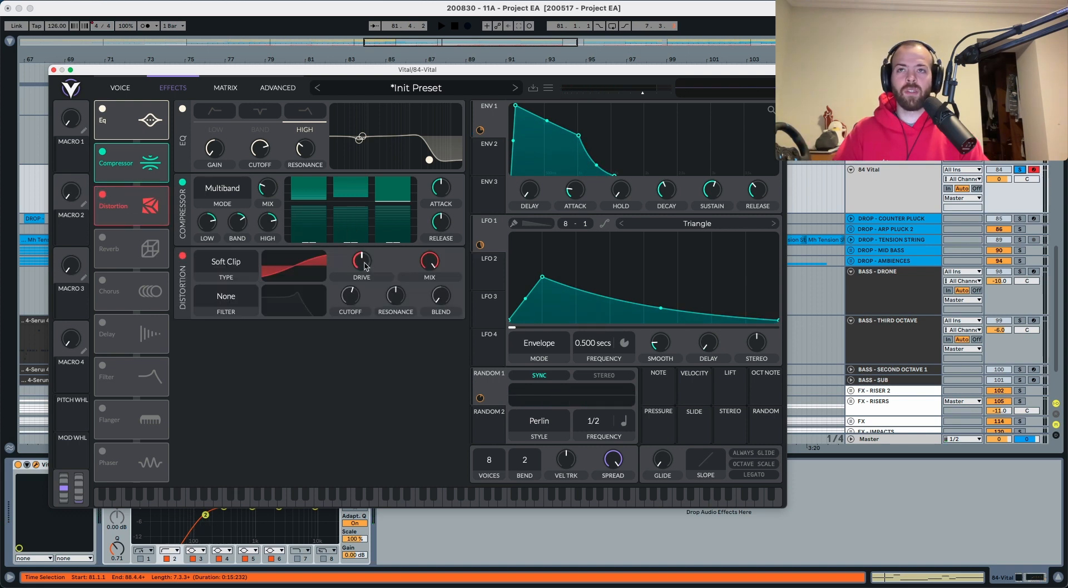
pyautogui.click(258, 268)
pyautogui.click(219, 304)
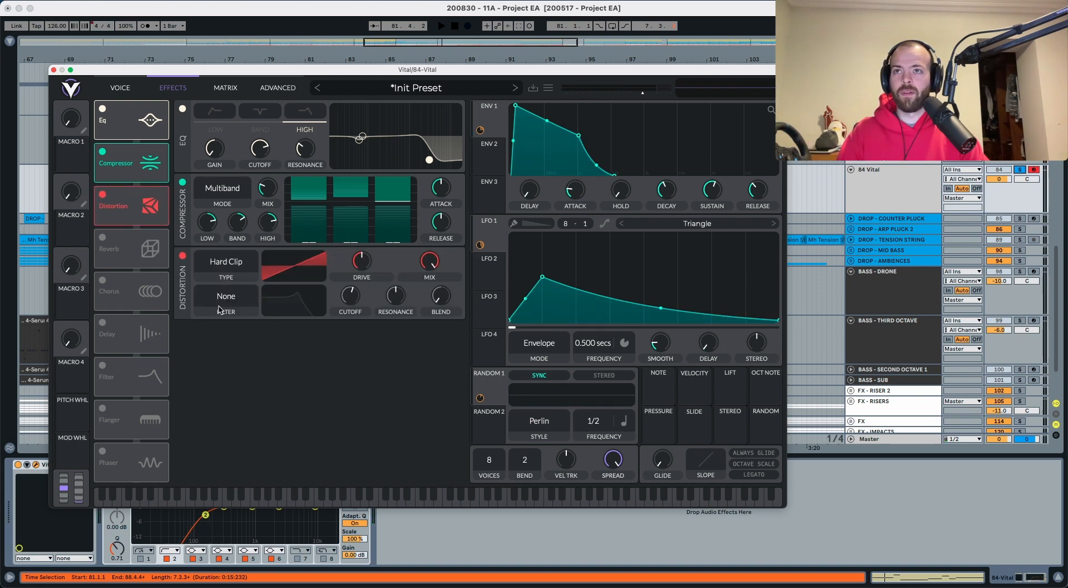
pyautogui.press('space')
pyautogui.press('space')
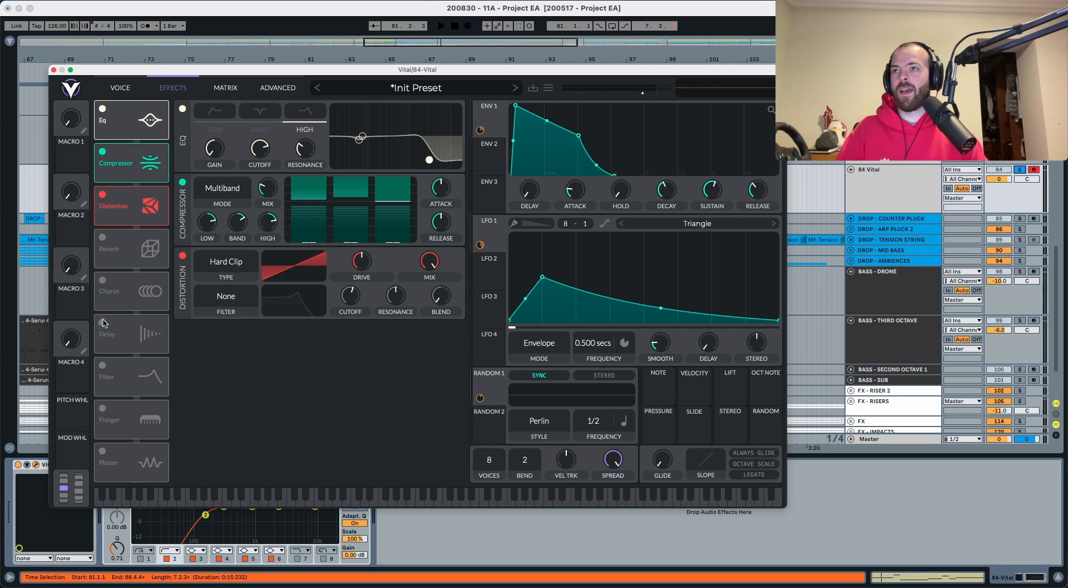
# Enable the Reverb, lower its pre high cut, and darken it by reducing the high band's gain and slightly lowering its cutoff
pyautogui.click(101, 236)
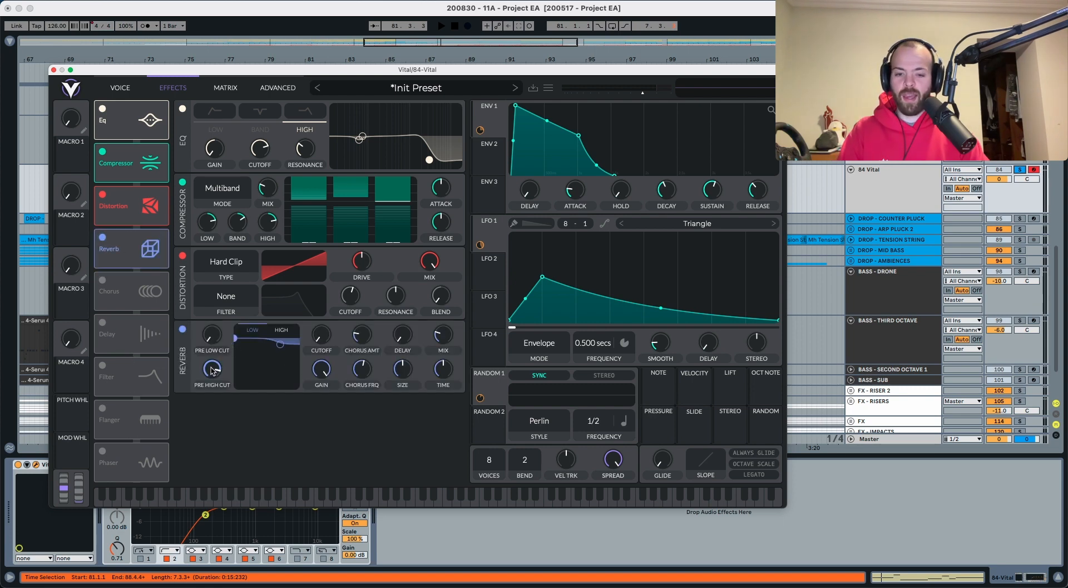
pyautogui.moveTo(212, 370); pyautogui.dragTo(213, 399)
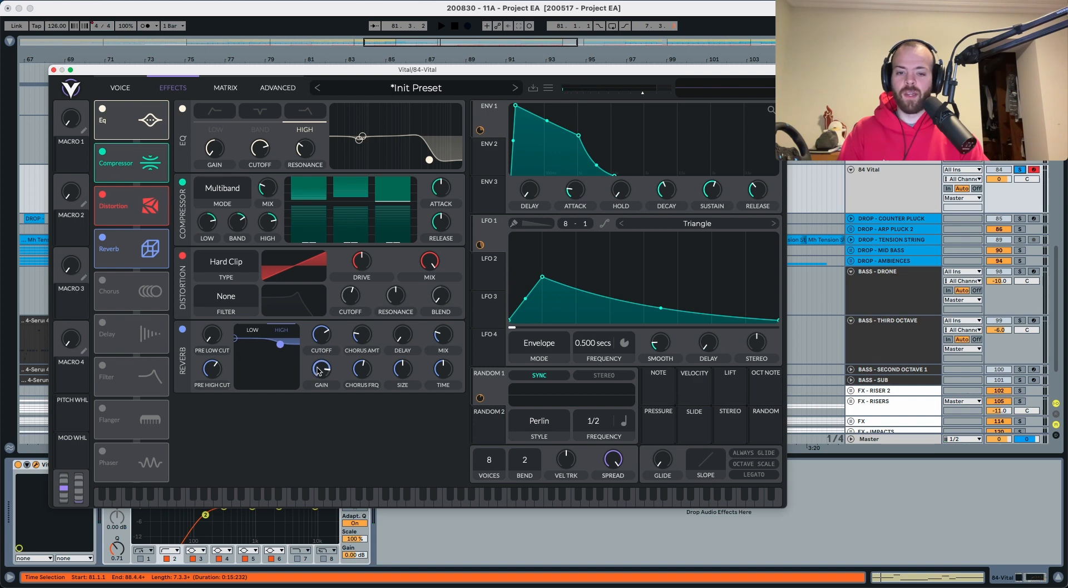
pyautogui.moveTo(319, 371); pyautogui.dragTo(320, 412)
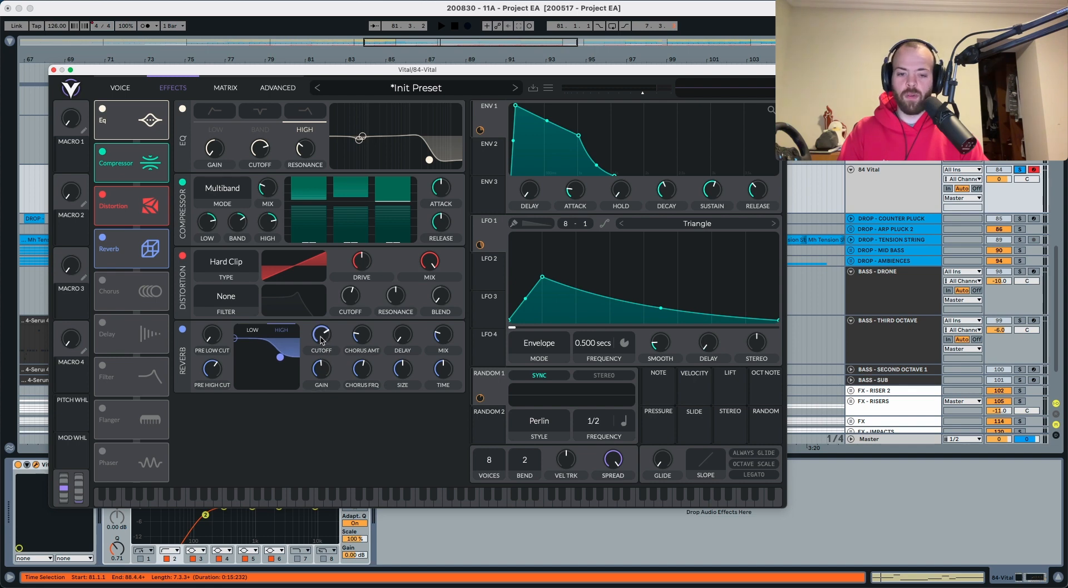
pyautogui.moveTo(322, 339); pyautogui.dragTo(322, 343)
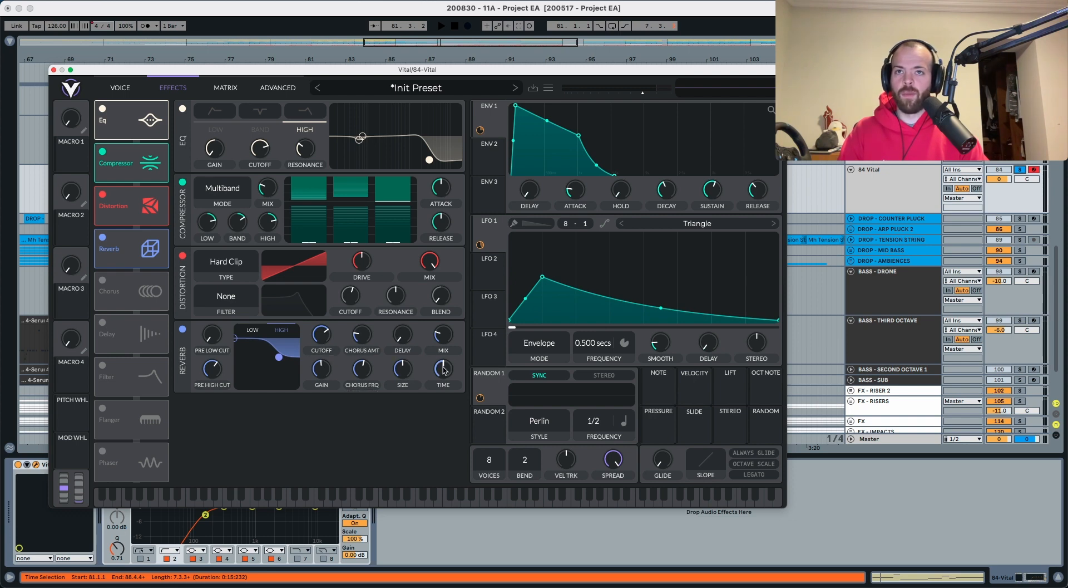
# Set the Reverb mix to 33.94% and audition the bass
pyautogui.moveTo(446, 339); pyautogui.dragTo(441, 334)
pyautogui.press('space')
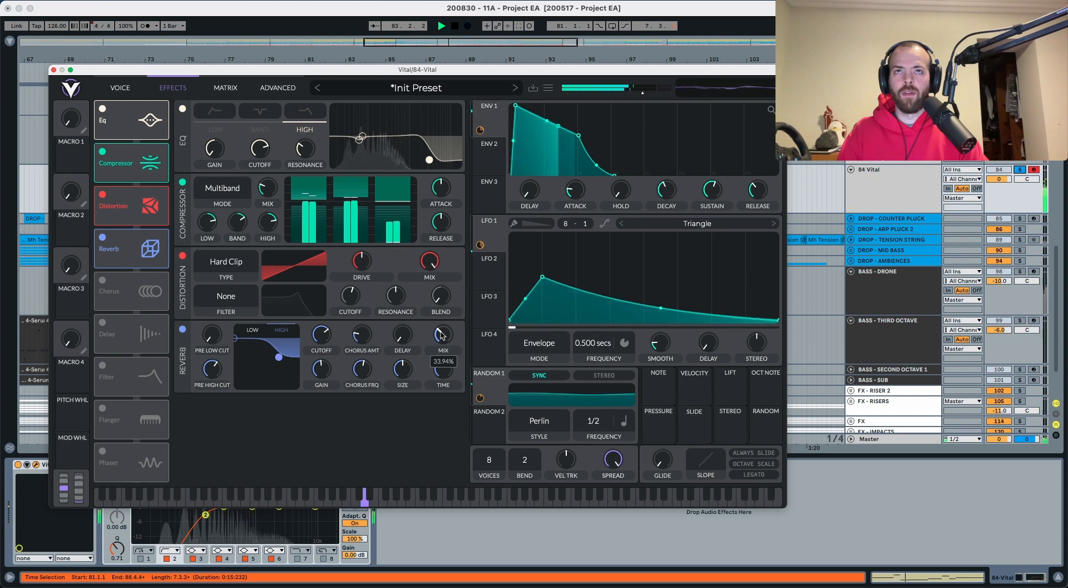
pyautogui.press('space')
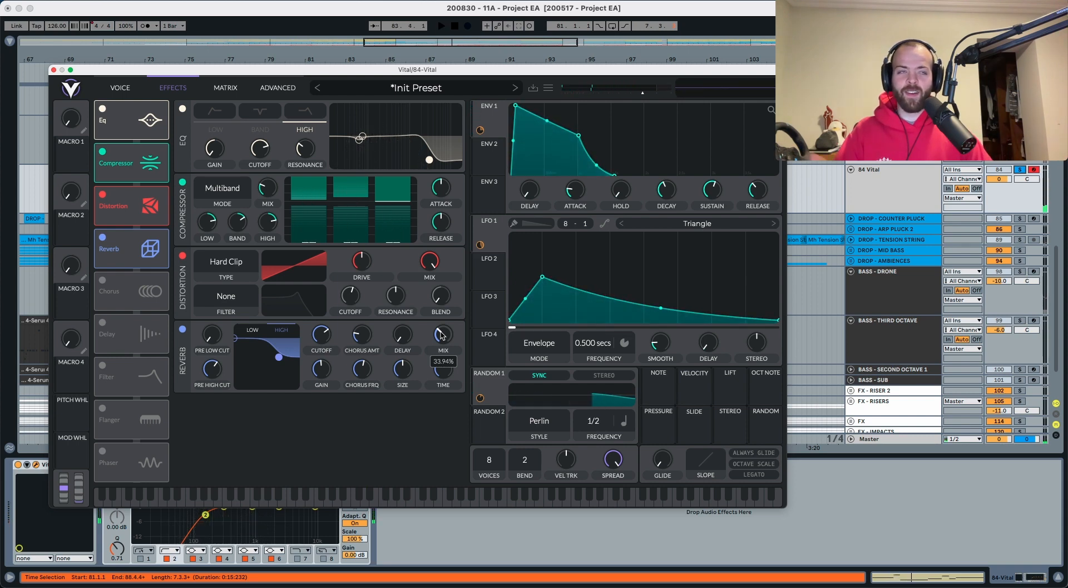
# Unsolo the 84 Vital track and play the bass together with the full arrangement
pyautogui.click(1031, 171)
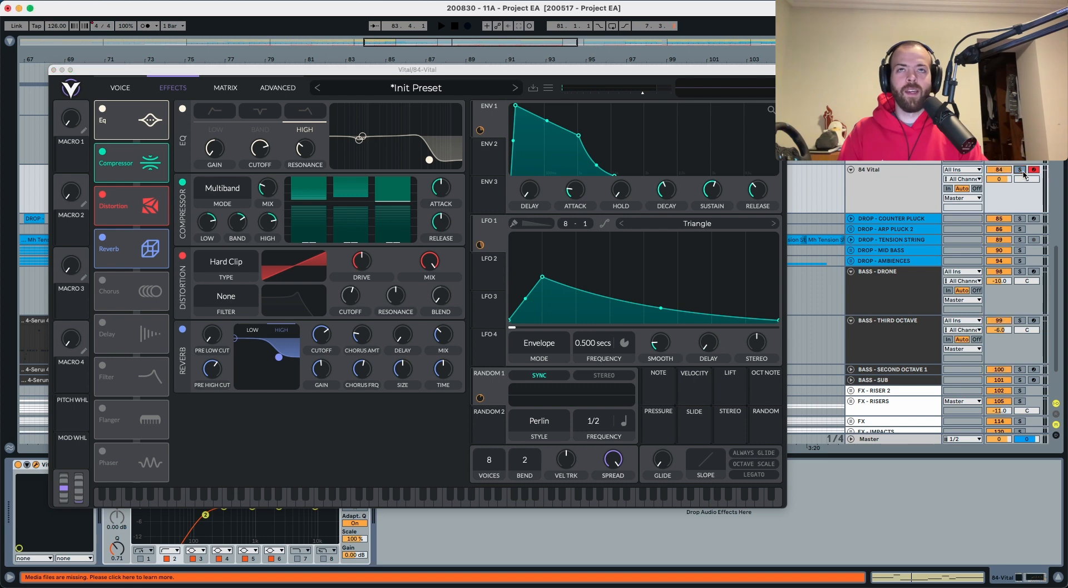
pyautogui.press('space')
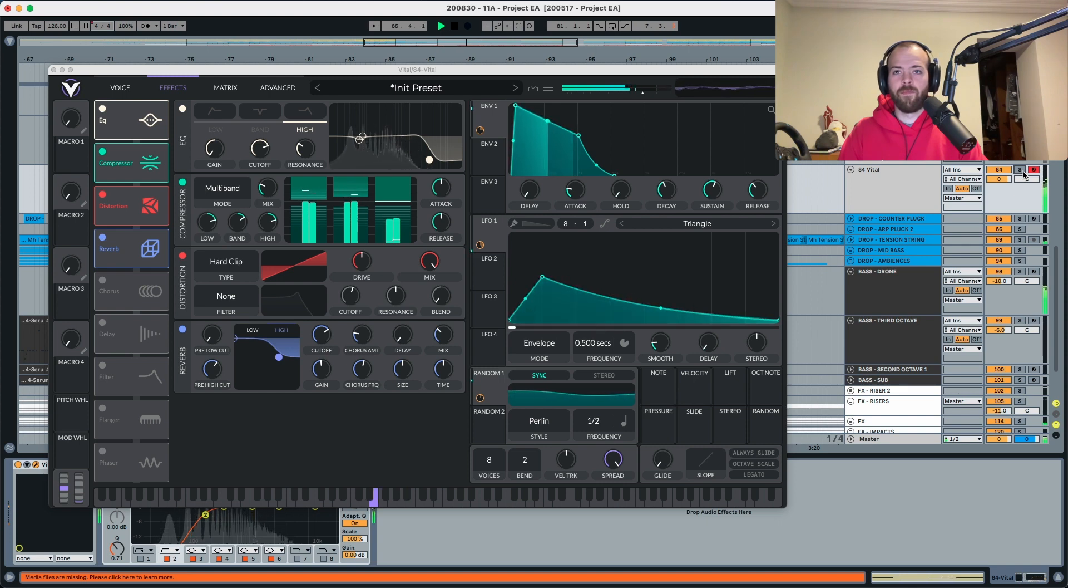
pyautogui.press('space')
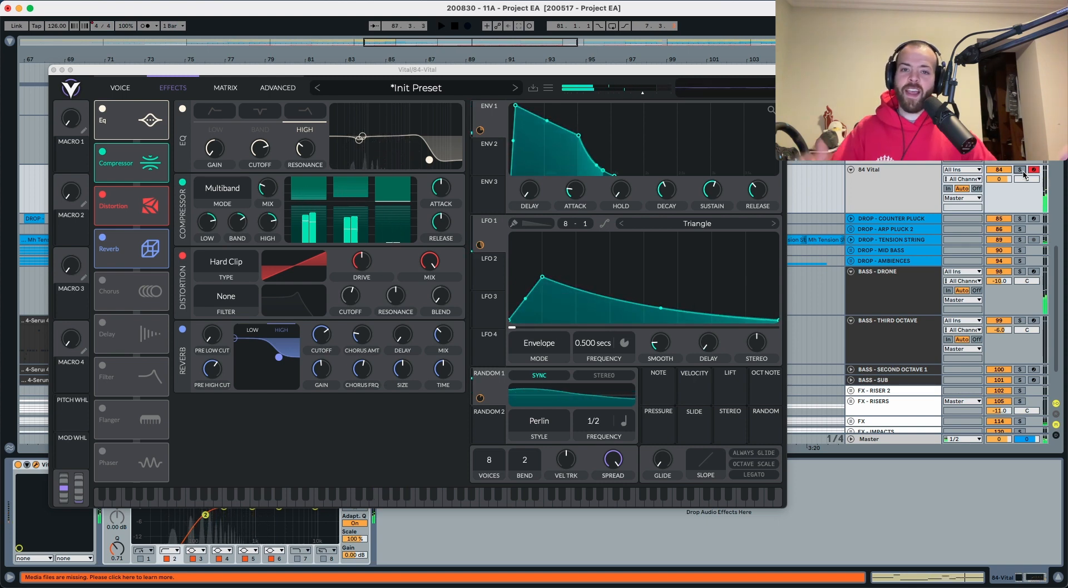